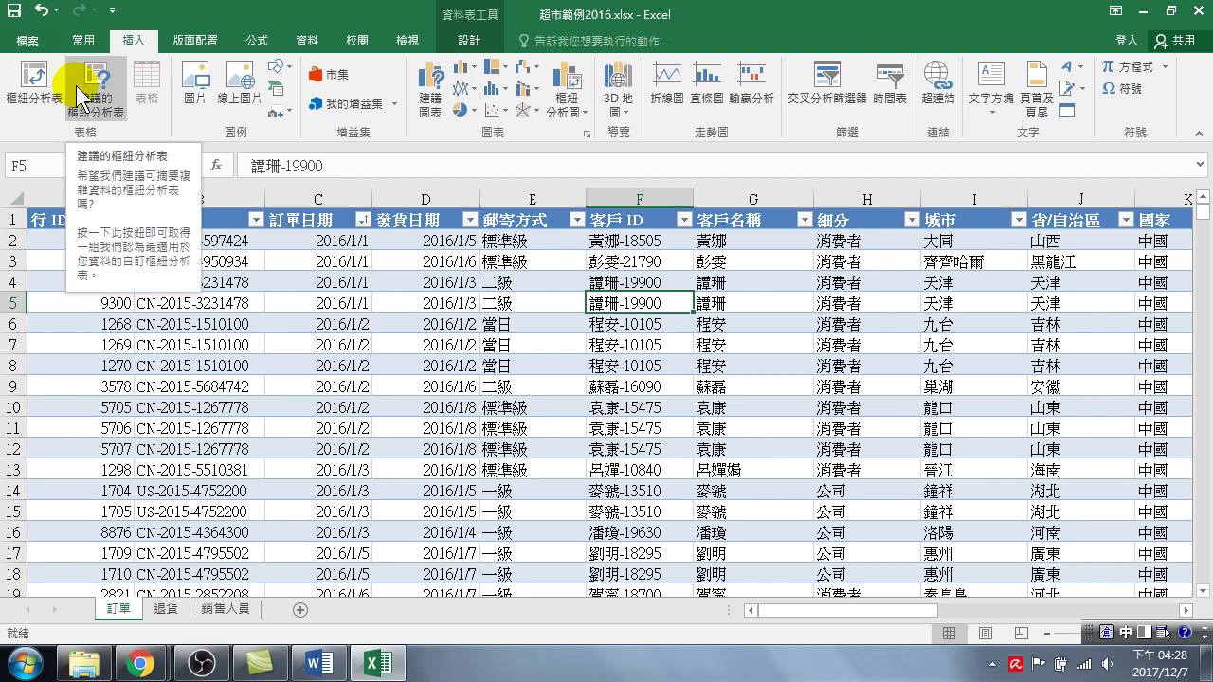
Insert a pivot table on a new sheet summing 利潤 by 類別, totalling 684990.187.
{"action": "left_click", "coordinate": [35, 83]}
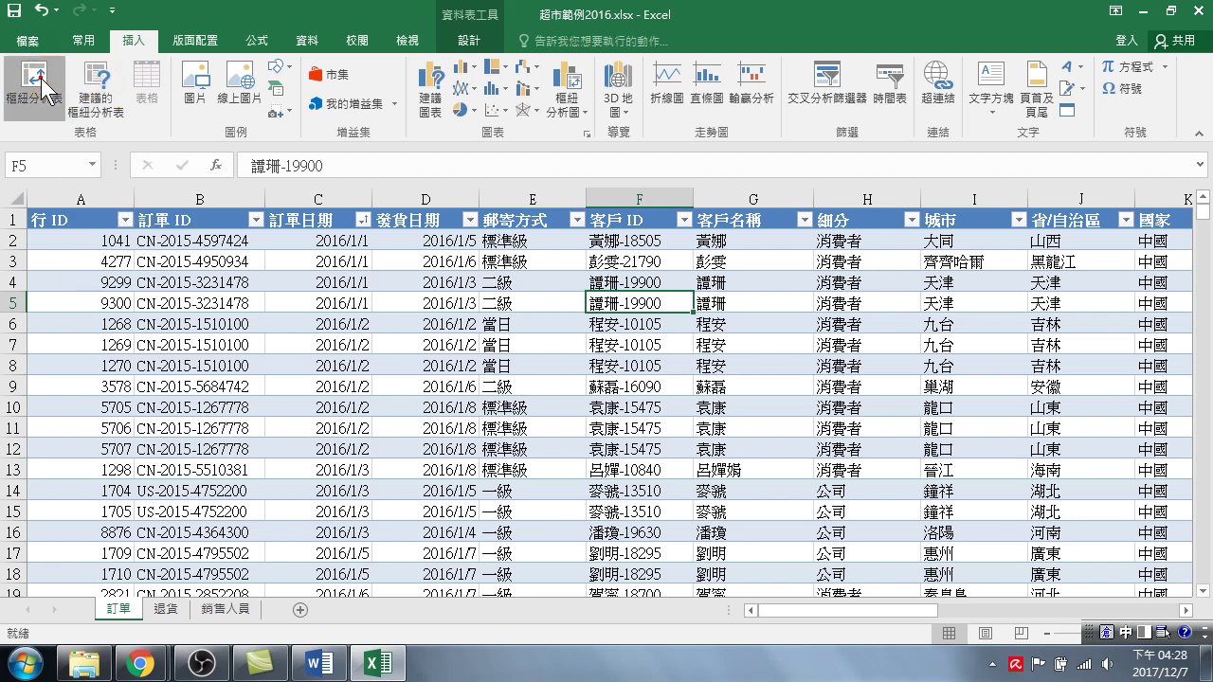
{"action": "left_click", "coordinate": [545, 616]}
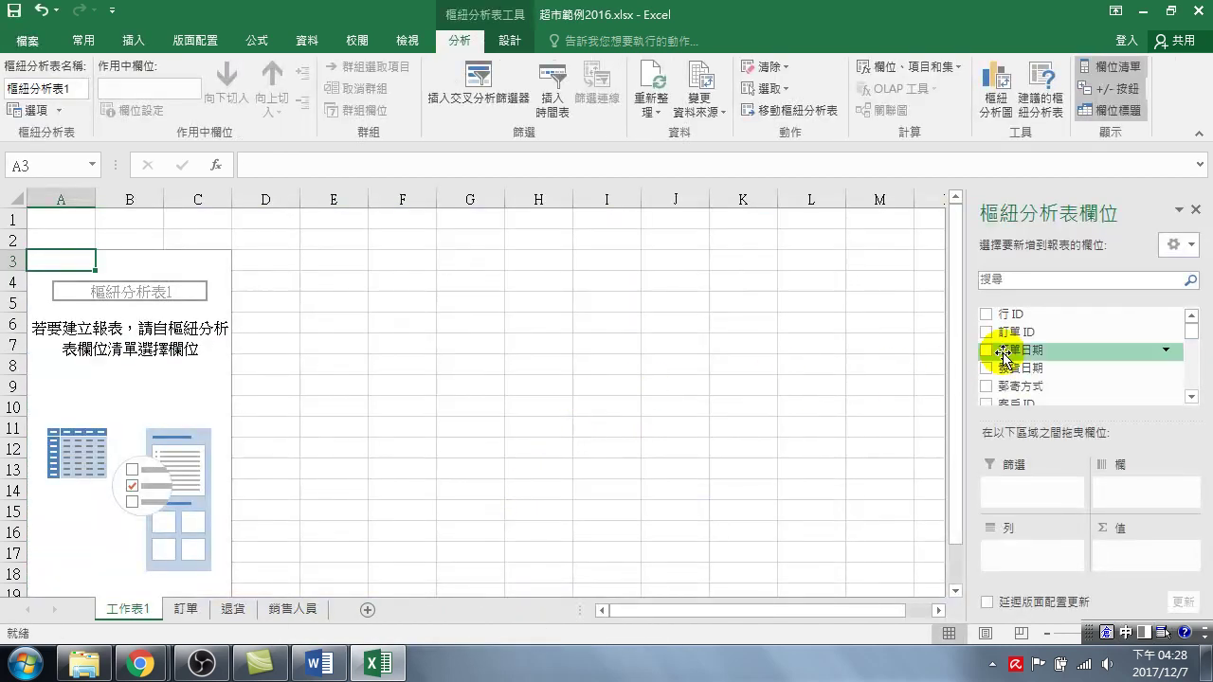
{"action": "left_click_drag", "start_coordinate": [1194, 336], "coordinate": [1191, 353]}
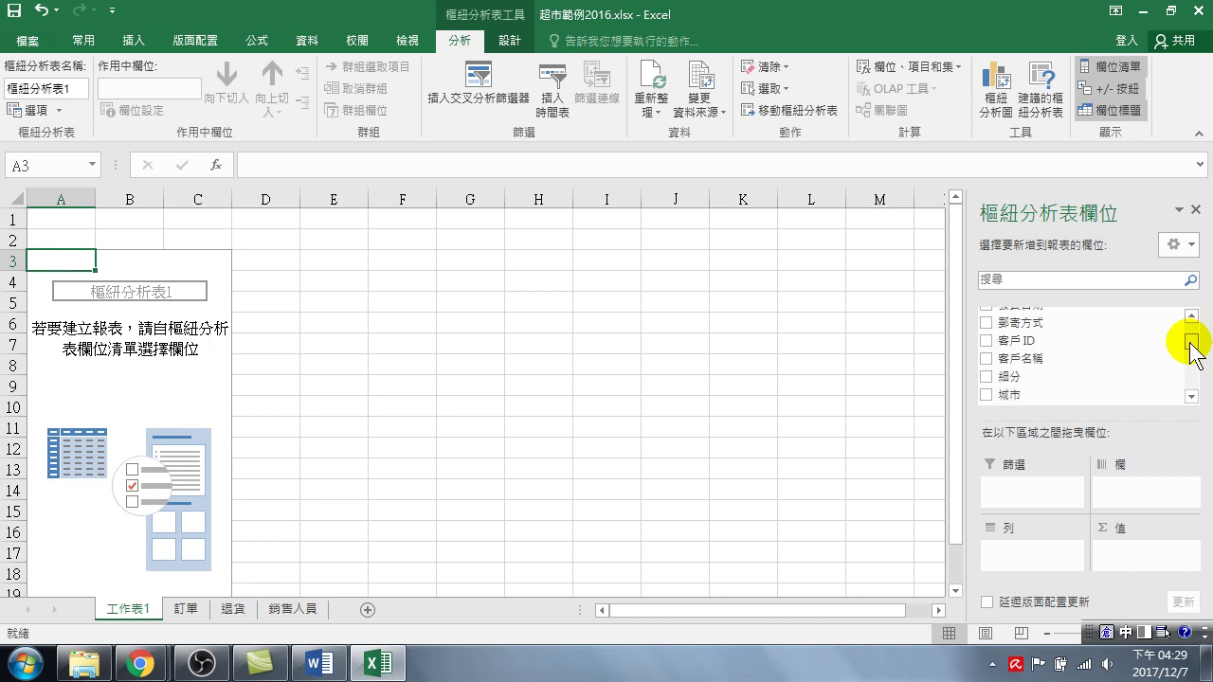
{"action": "left_click_drag", "start_coordinate": [1191, 354], "coordinate": [1192, 362]}
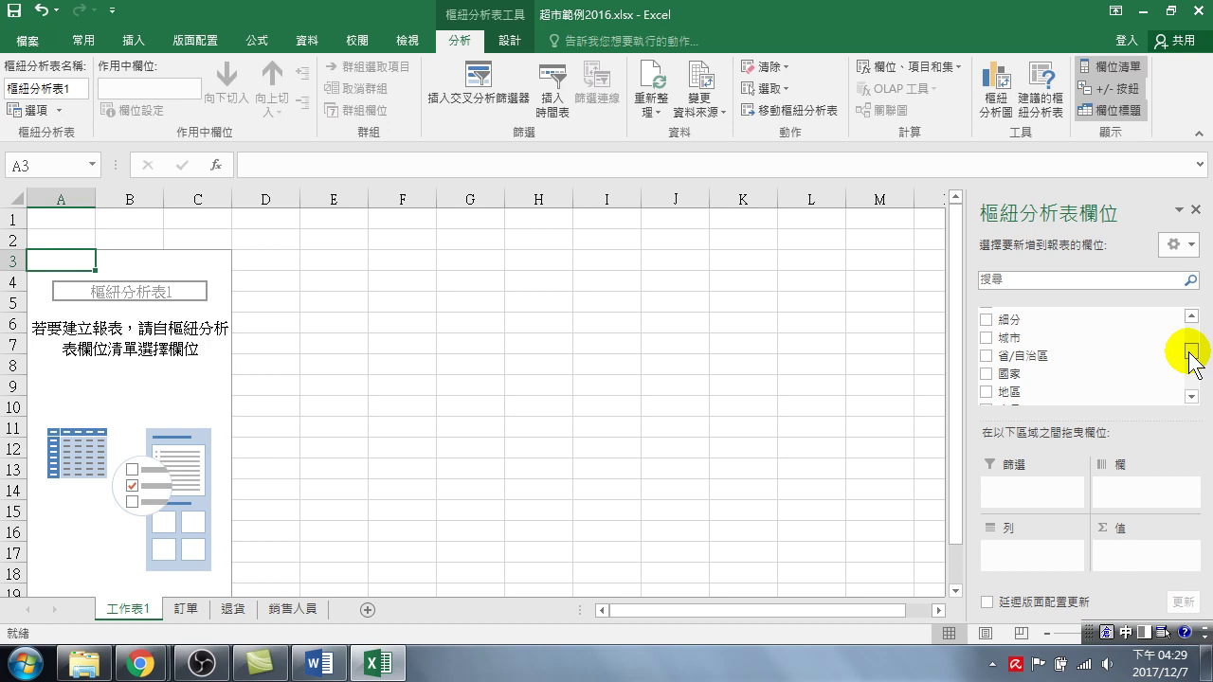
{"action": "left_click_drag", "start_coordinate": [1188, 352], "coordinate": [1187, 369]}
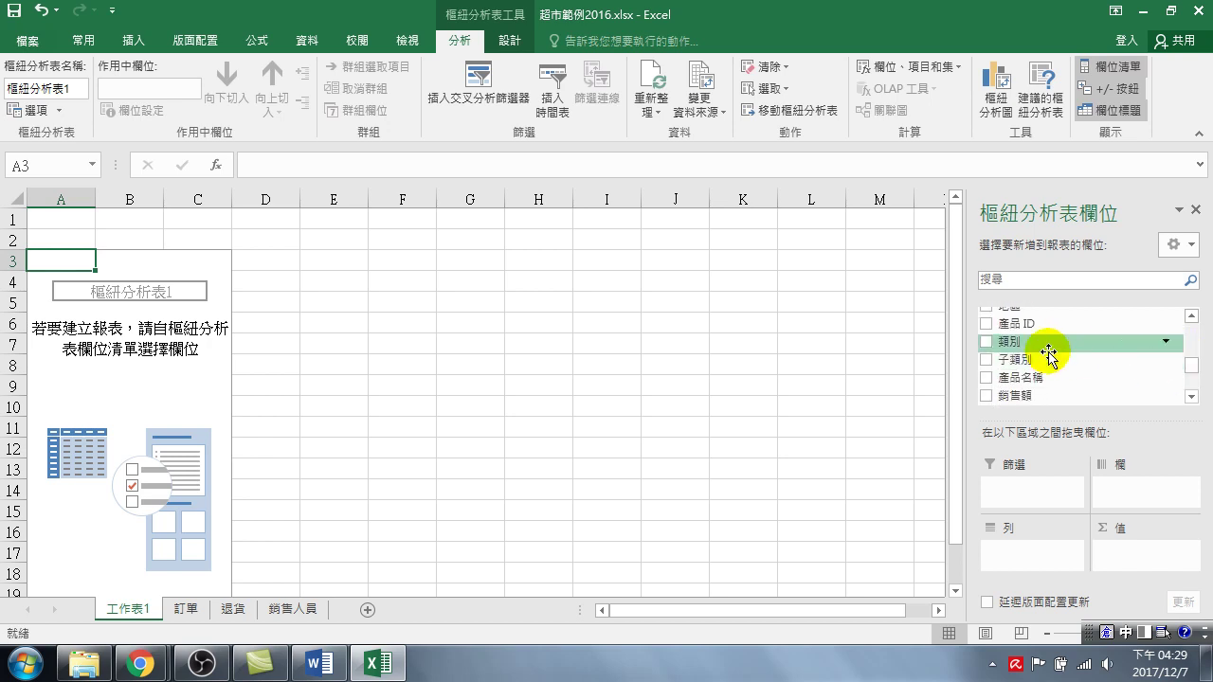
{"action": "left_click", "coordinate": [986, 341]}
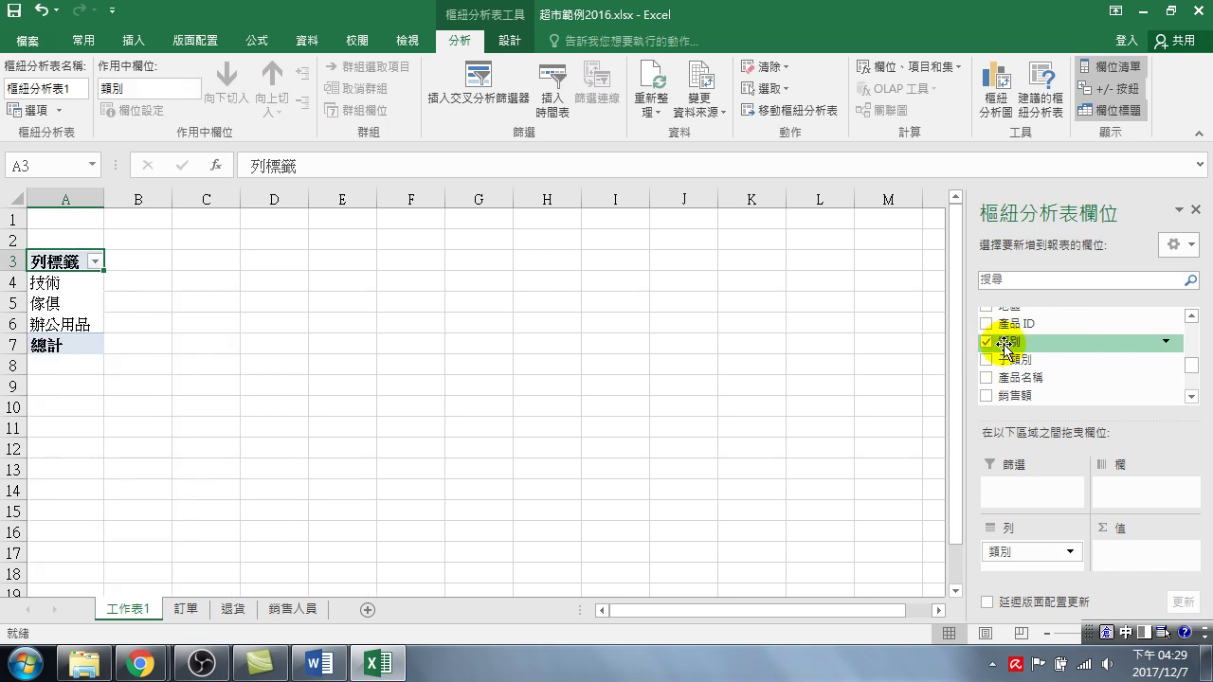
{"action": "left_click_drag", "start_coordinate": [1192, 367], "coordinate": [1191, 388]}
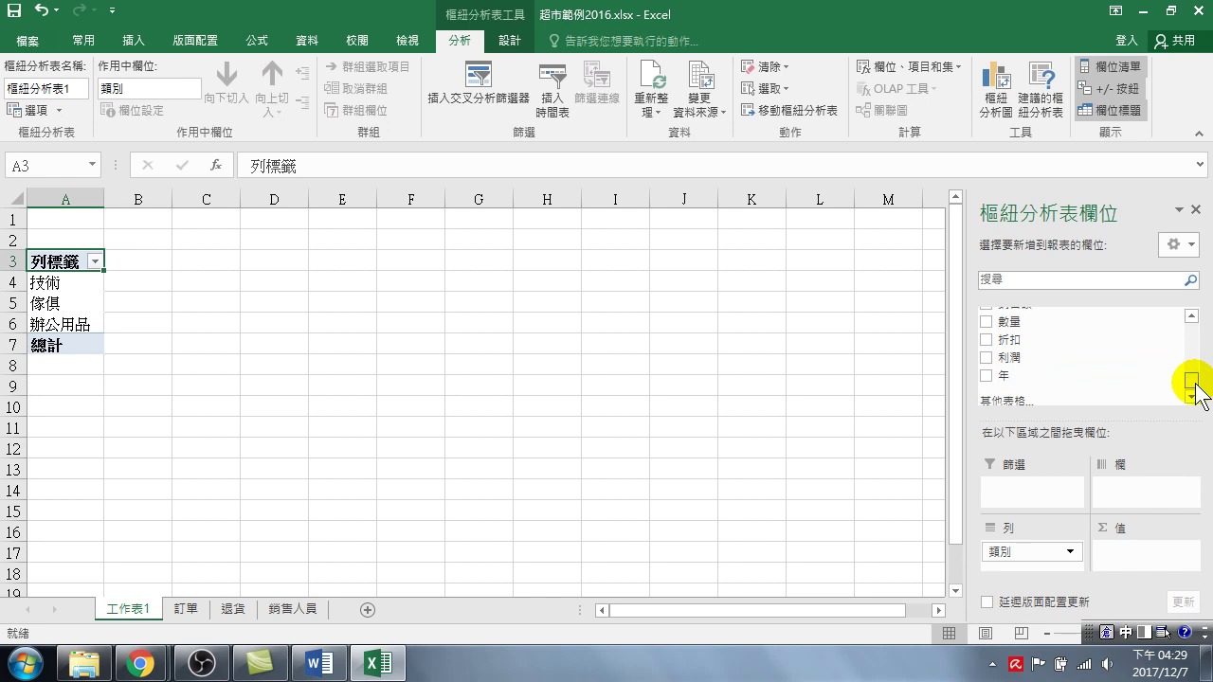
{"action": "left_click", "coordinate": [987, 352]}
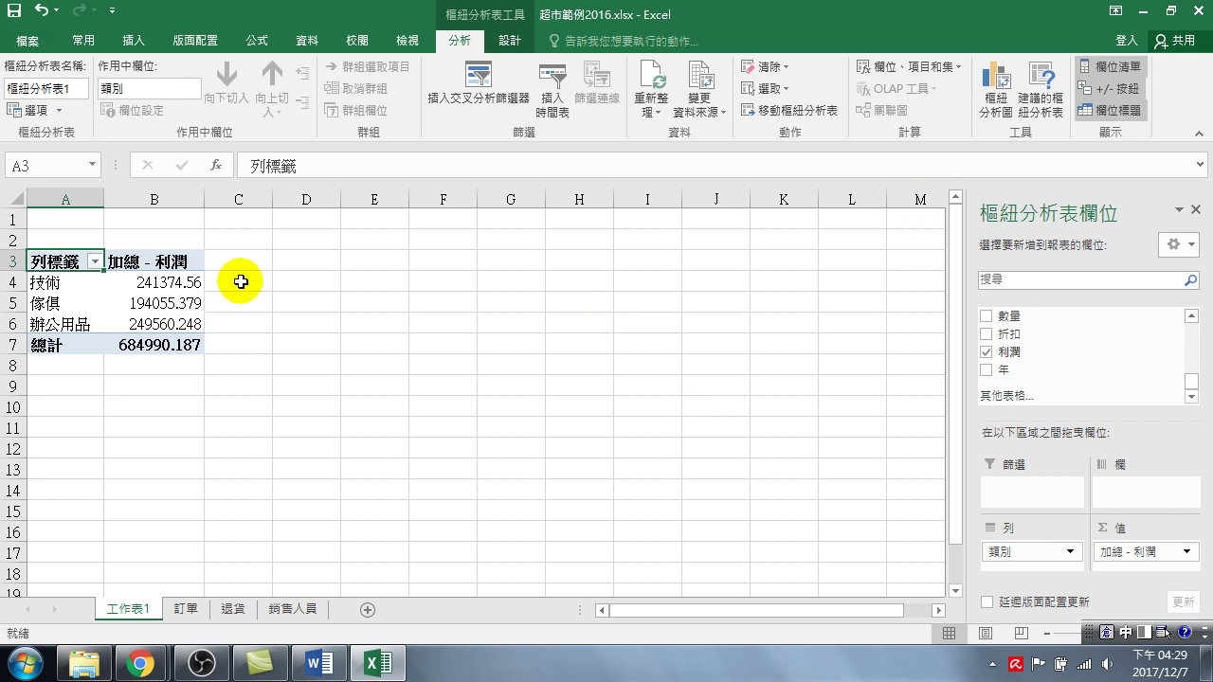
{"action": "mouse_move", "coordinate": [156, 304]}
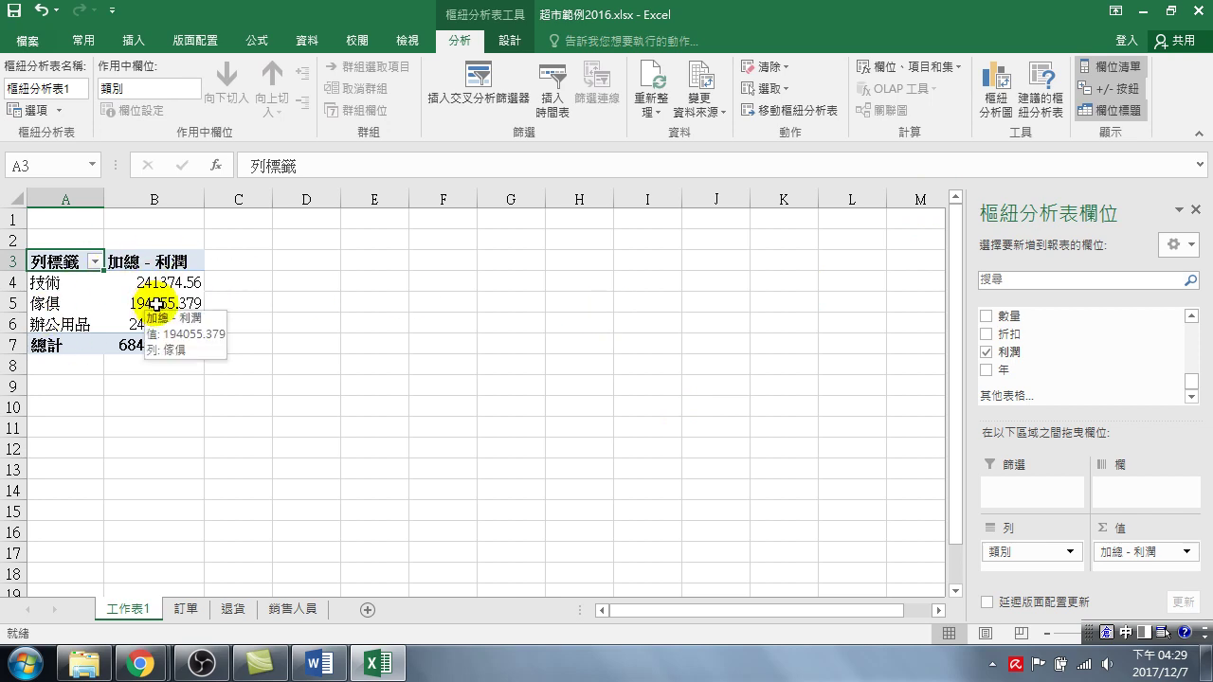
Add a Clustered Column pivot chart of 利潤 per 類別 beside the pivot table.
{"action": "left_click", "coordinate": [995, 104]}
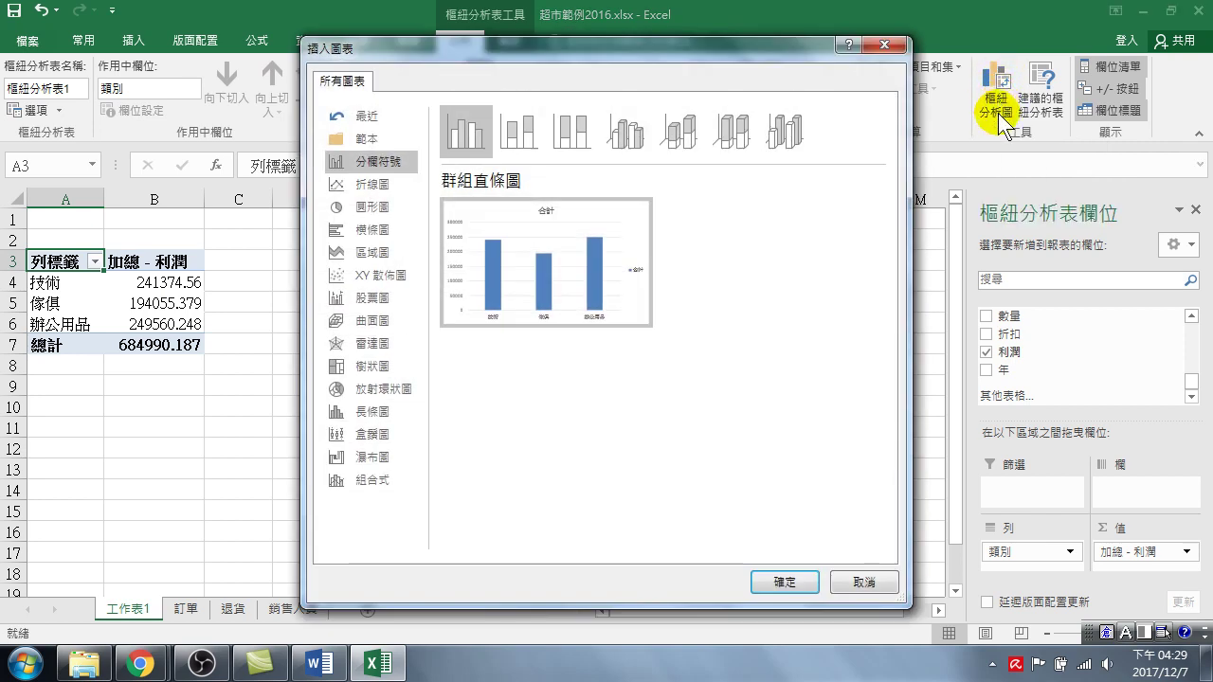
{"action": "left_click", "coordinate": [782, 580]}
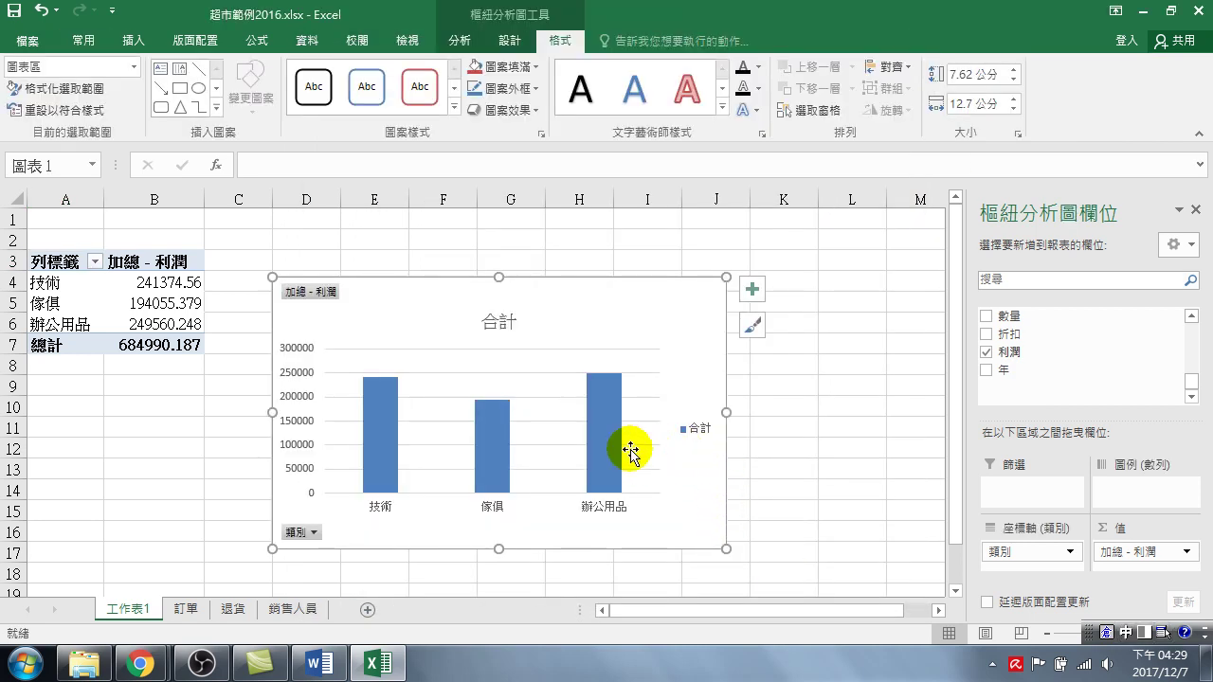
{"action": "left_click", "coordinate": [168, 281]}
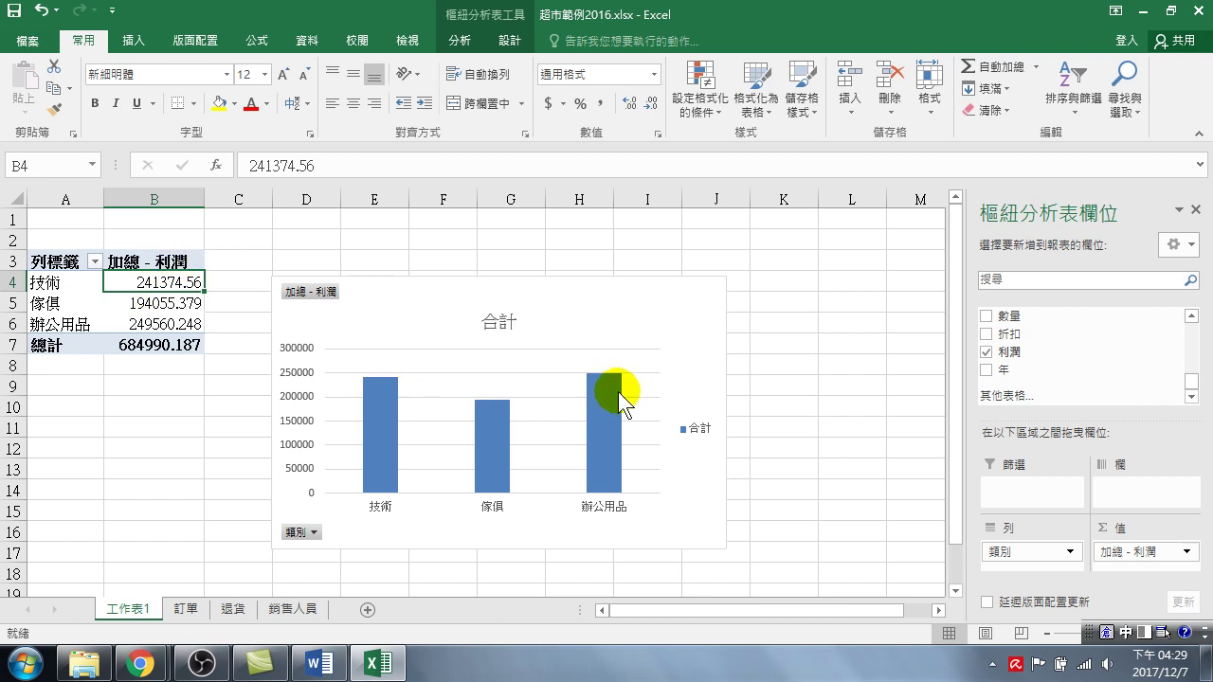
Sort categories Largest to Smallest by profit and move the chart up and left.
{"action": "mouse_move", "coordinate": [612, 396]}
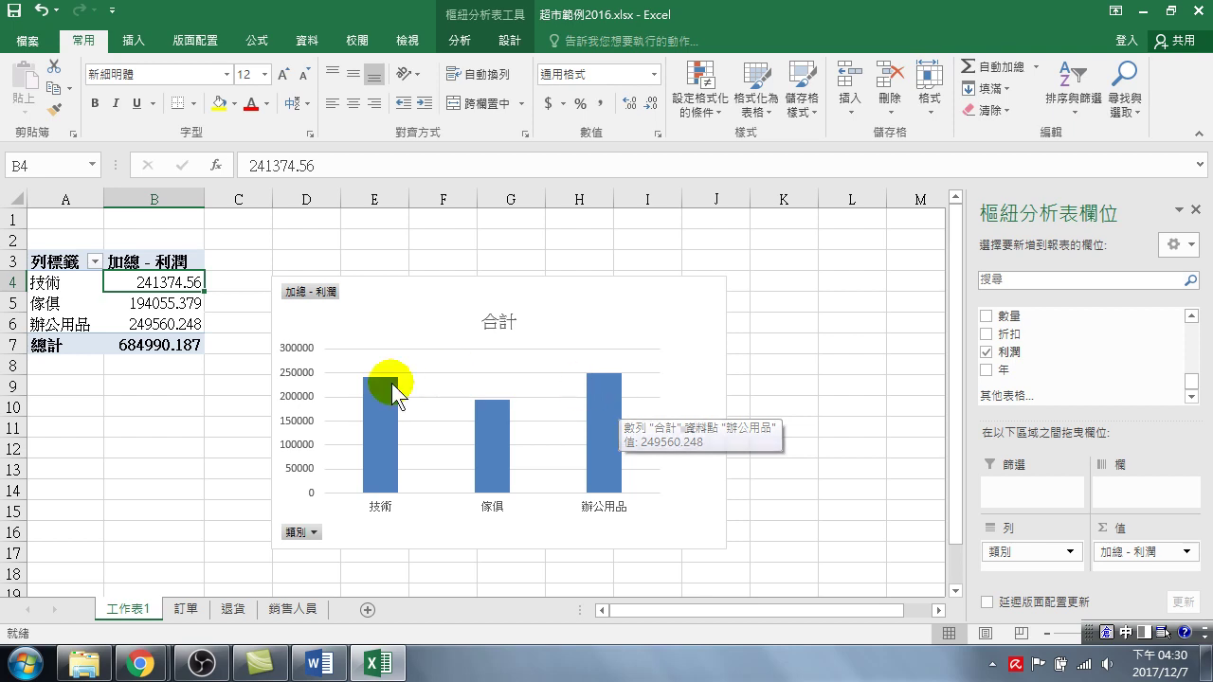
{"action": "left_click", "coordinate": [1070, 85]}
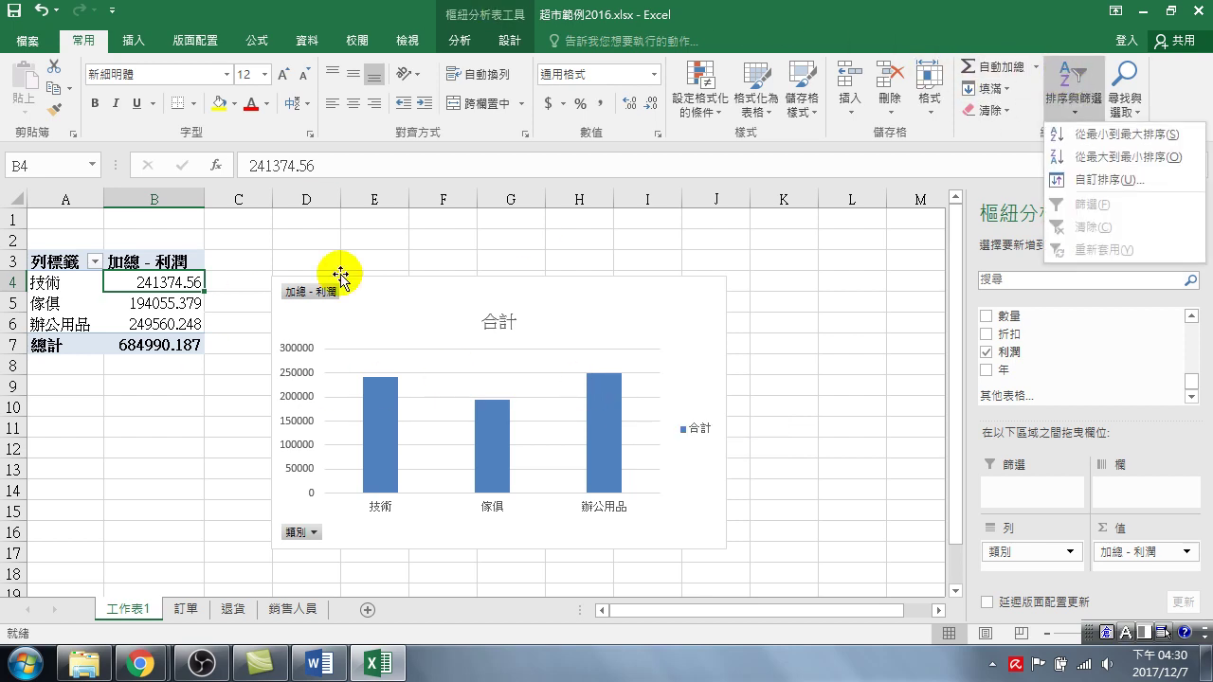
{"action": "left_click", "coordinate": [157, 280]}
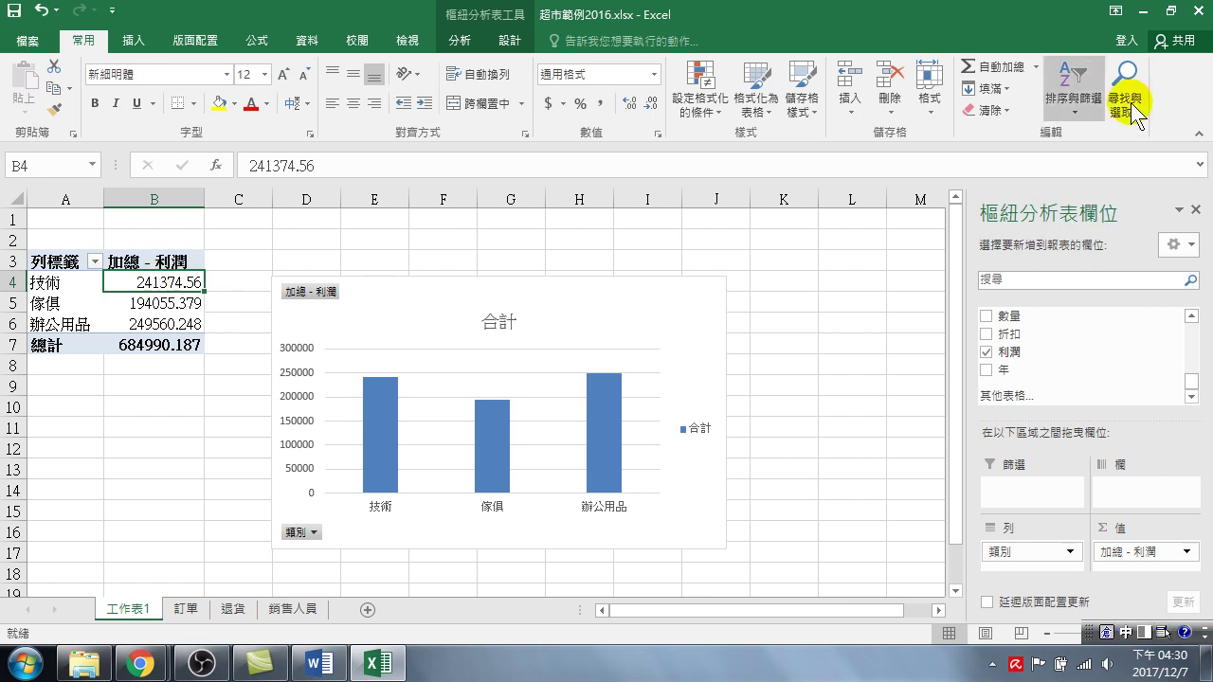
{"action": "left_click", "coordinate": [1071, 88]}
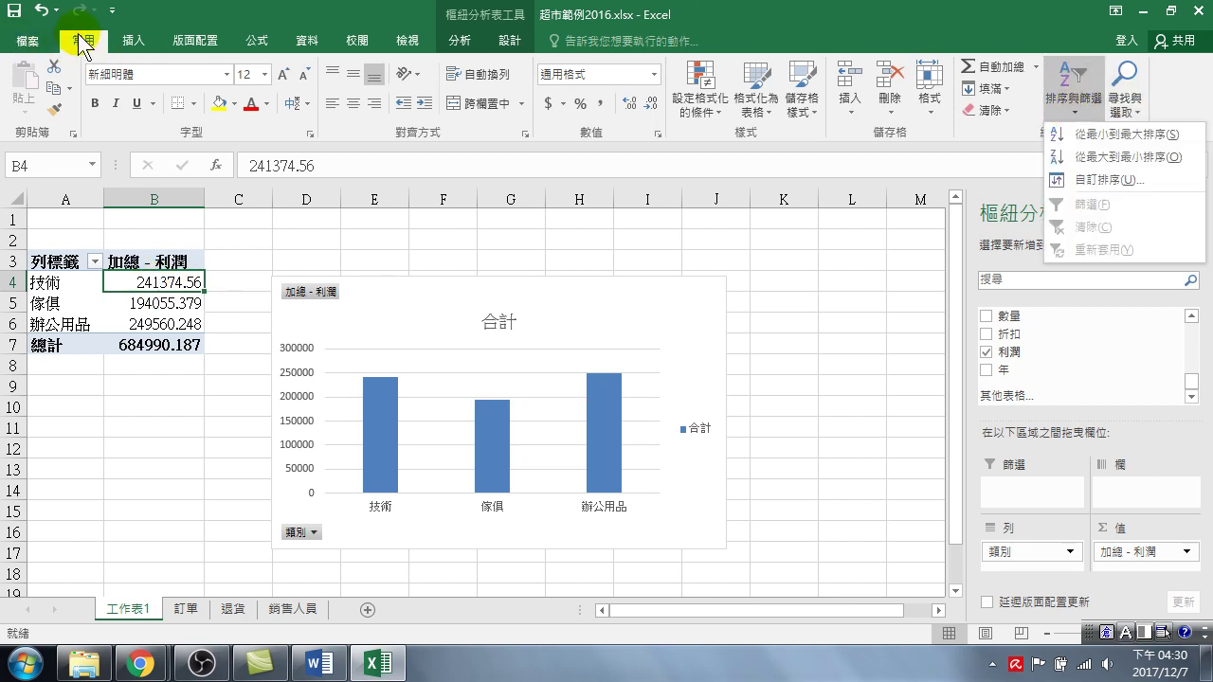
{"action": "left_click", "coordinate": [1104, 157]}
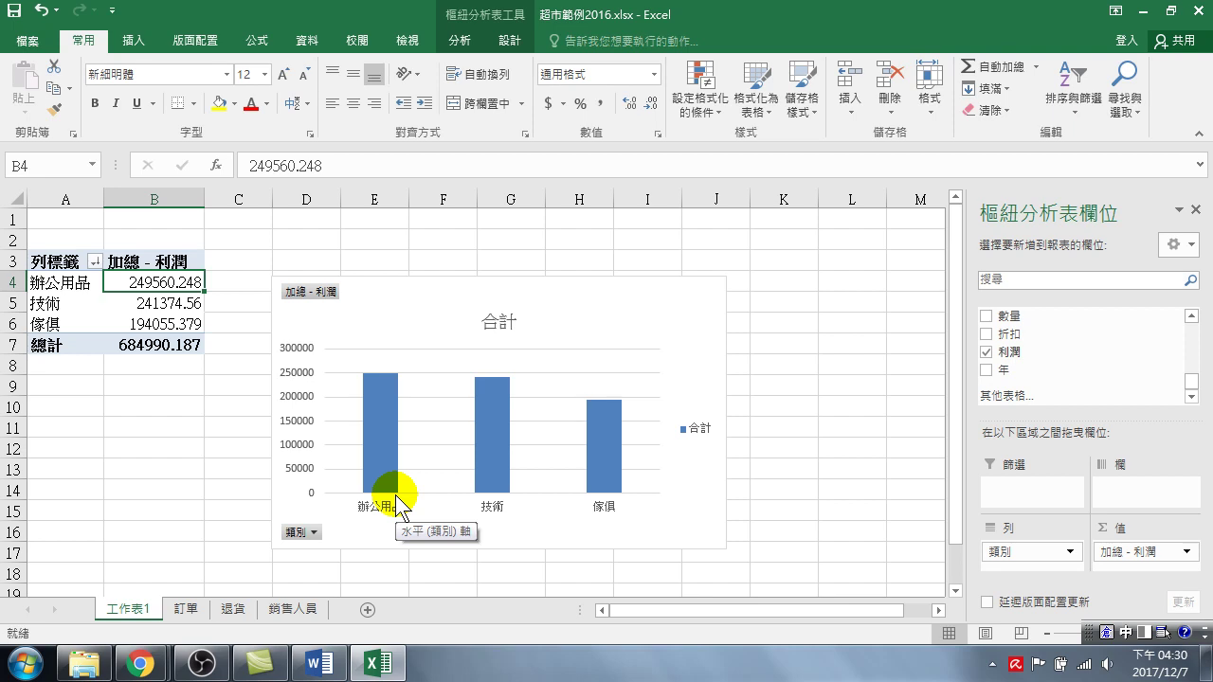
{"action": "mouse_move", "coordinate": [373, 290]}
{"action": "left_mouse_down"}
{"action": "mouse_move", "coordinate": [313, 253]}
{"action": "mouse_move", "coordinate": [318, 263]}
{"action": "left_mouse_up"}
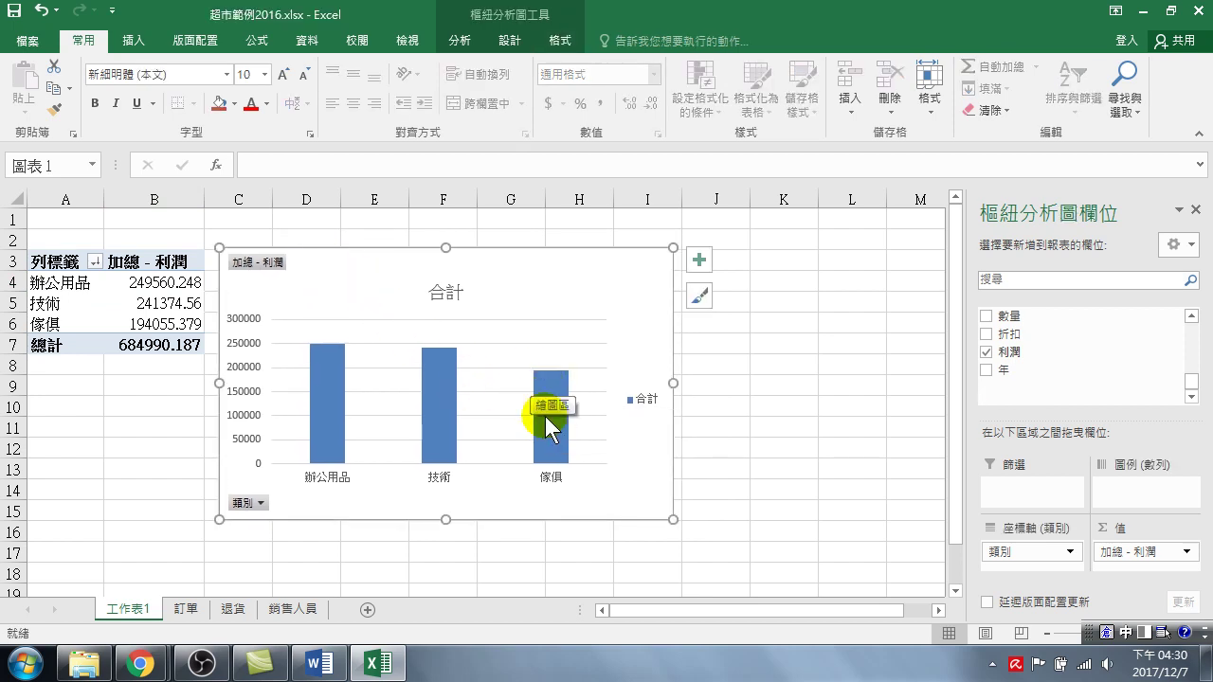
{"action": "mouse_move", "coordinate": [556, 433]}
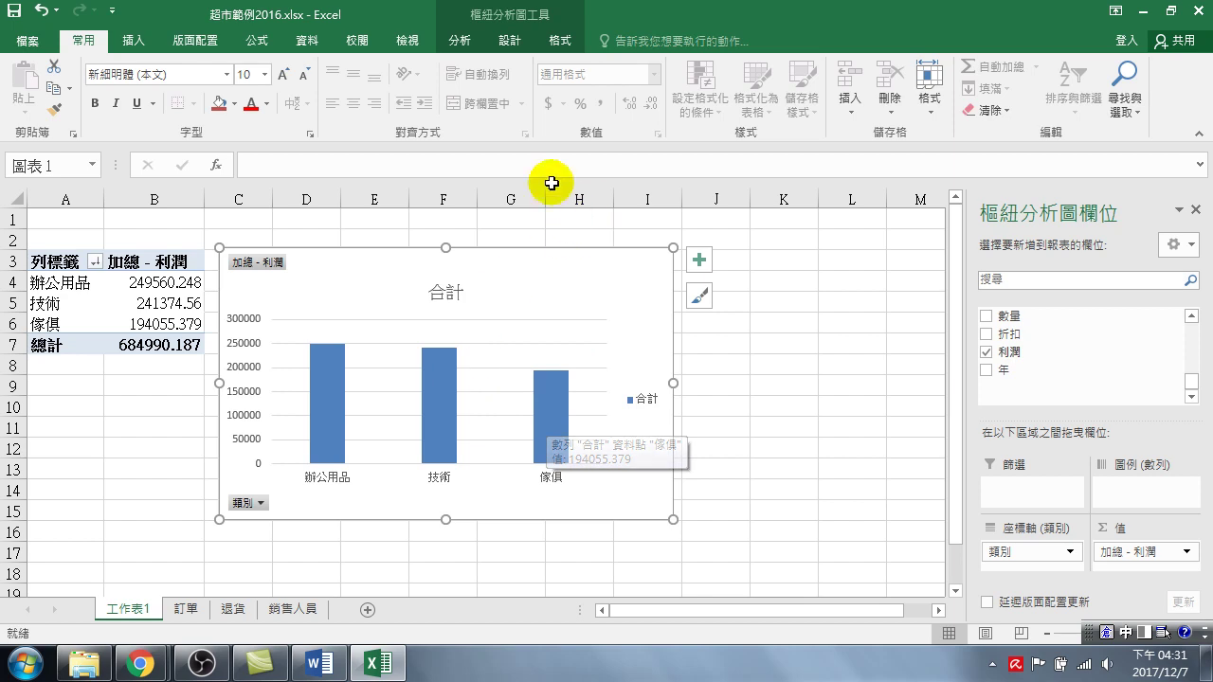
Insert a 地區 slicer and place it to the right of the pivot chart.
{"action": "left_click", "coordinate": [460, 44]}
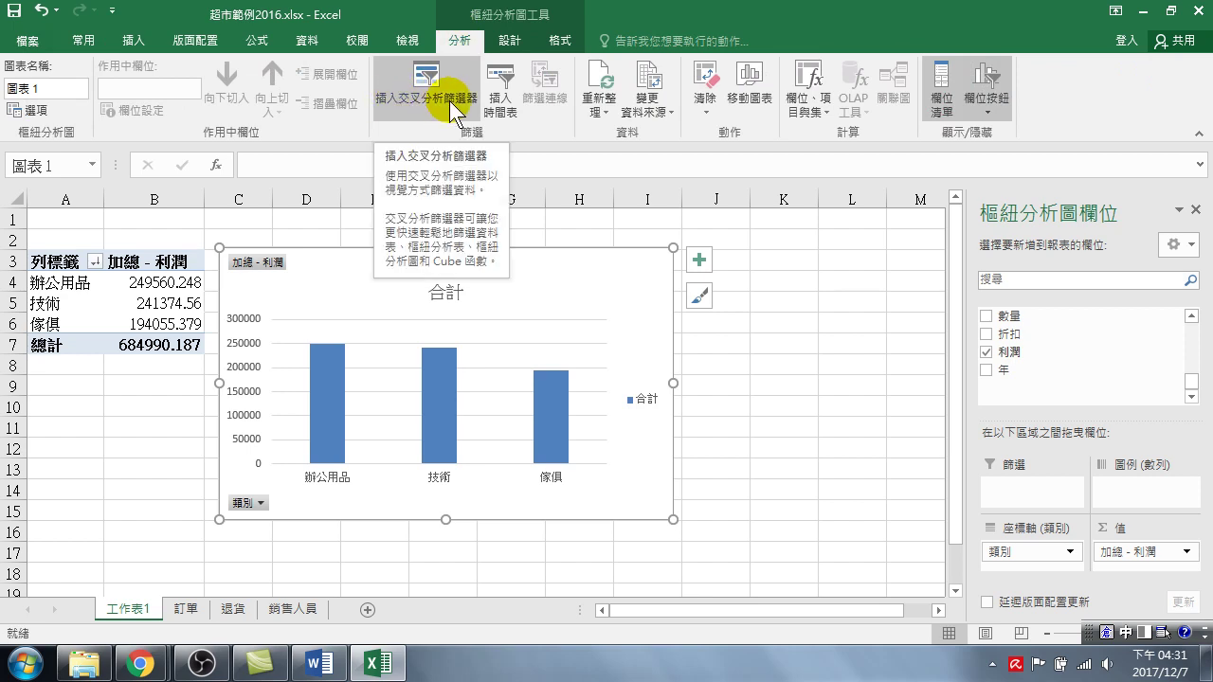
{"action": "left_click", "coordinate": [422, 76]}
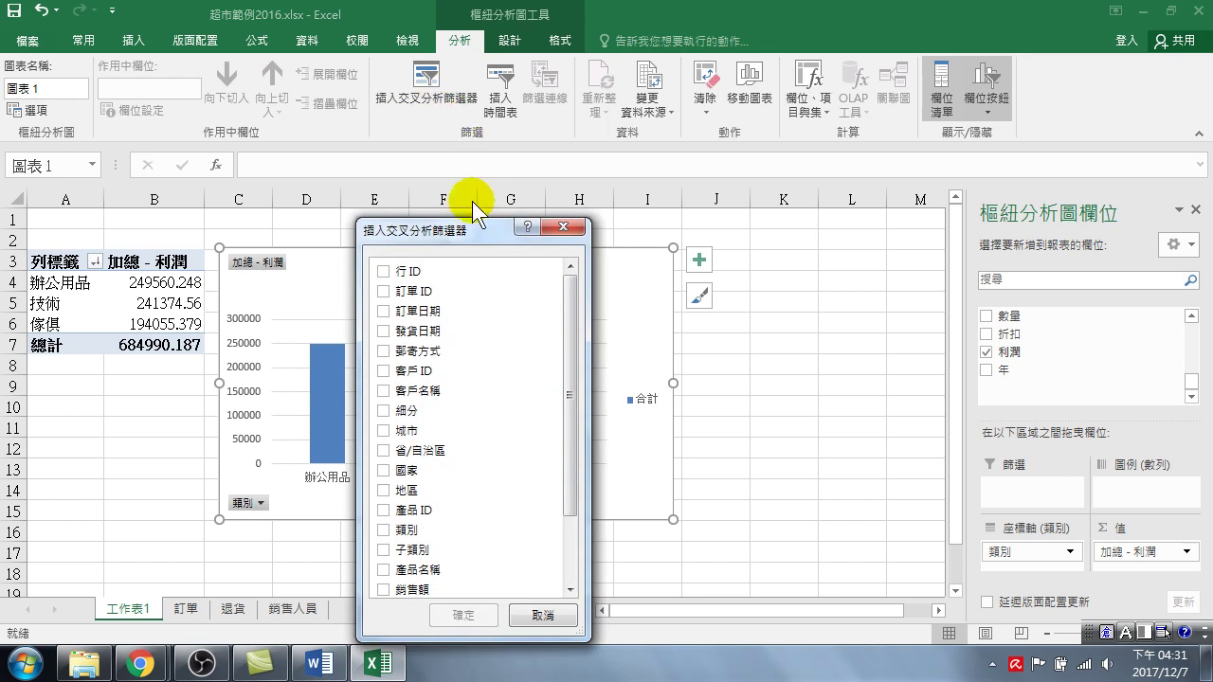
{"action": "left_click_drag", "start_coordinate": [420, 230], "coordinate": [661, 148]}
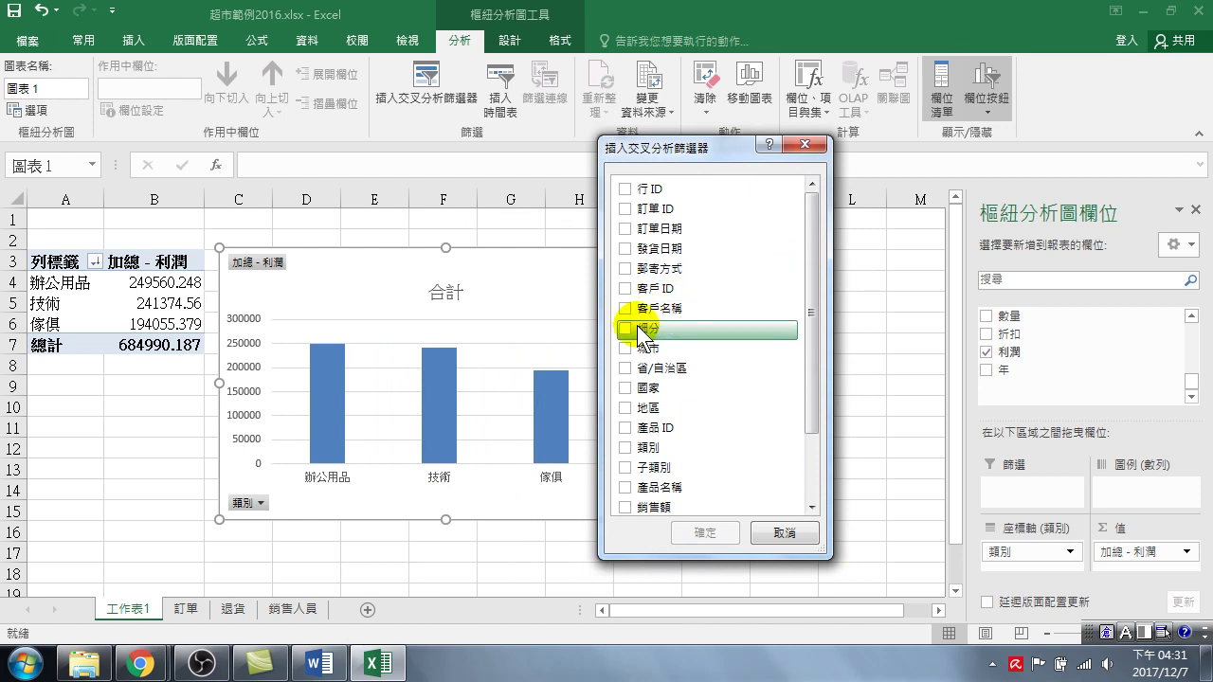
{"action": "left_click", "coordinate": [626, 410]}
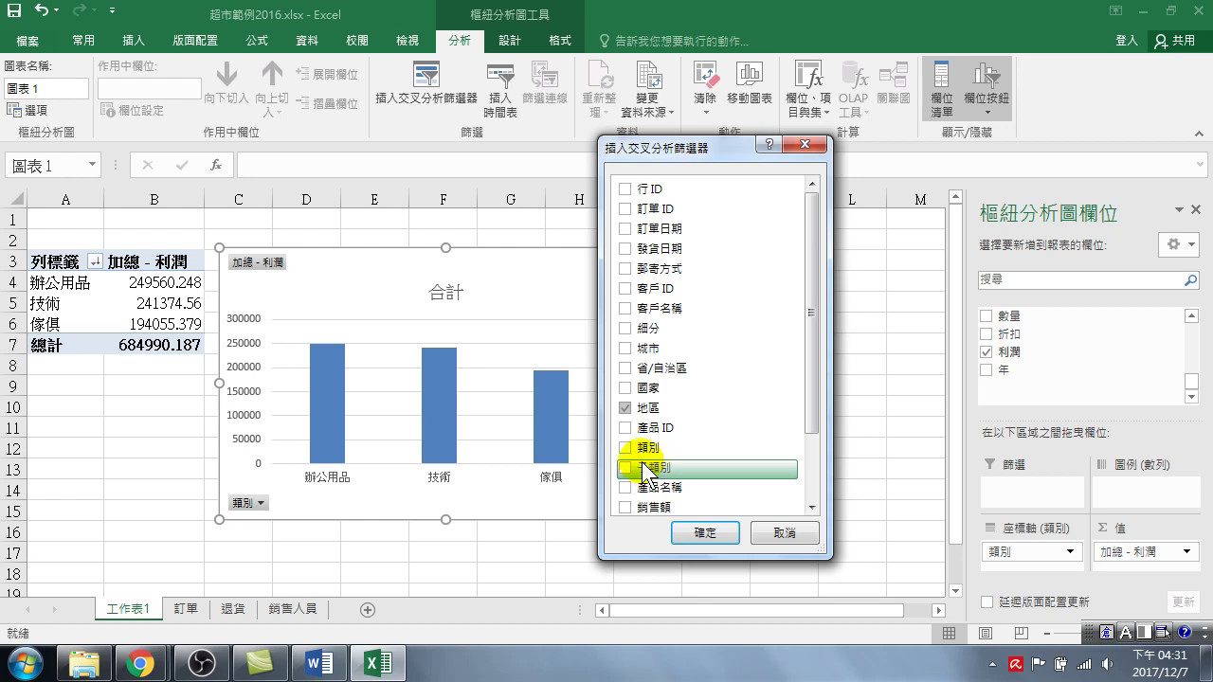
{"action": "left_click", "coordinate": [699, 534]}
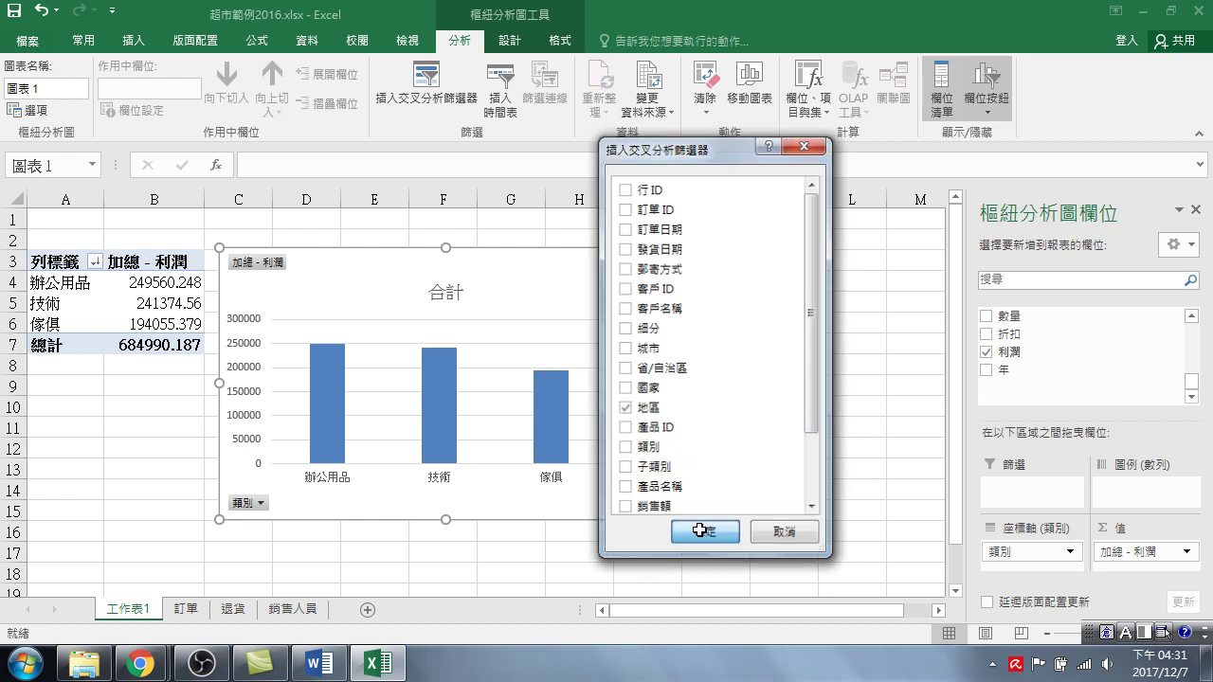
{"action": "mouse_move", "coordinate": [467, 290]}
{"action": "left_mouse_down"}
{"action": "mouse_move", "coordinate": [818, 253]}
{"action": "mouse_move", "coordinate": [768, 253]}
{"action": "left_mouse_up"}
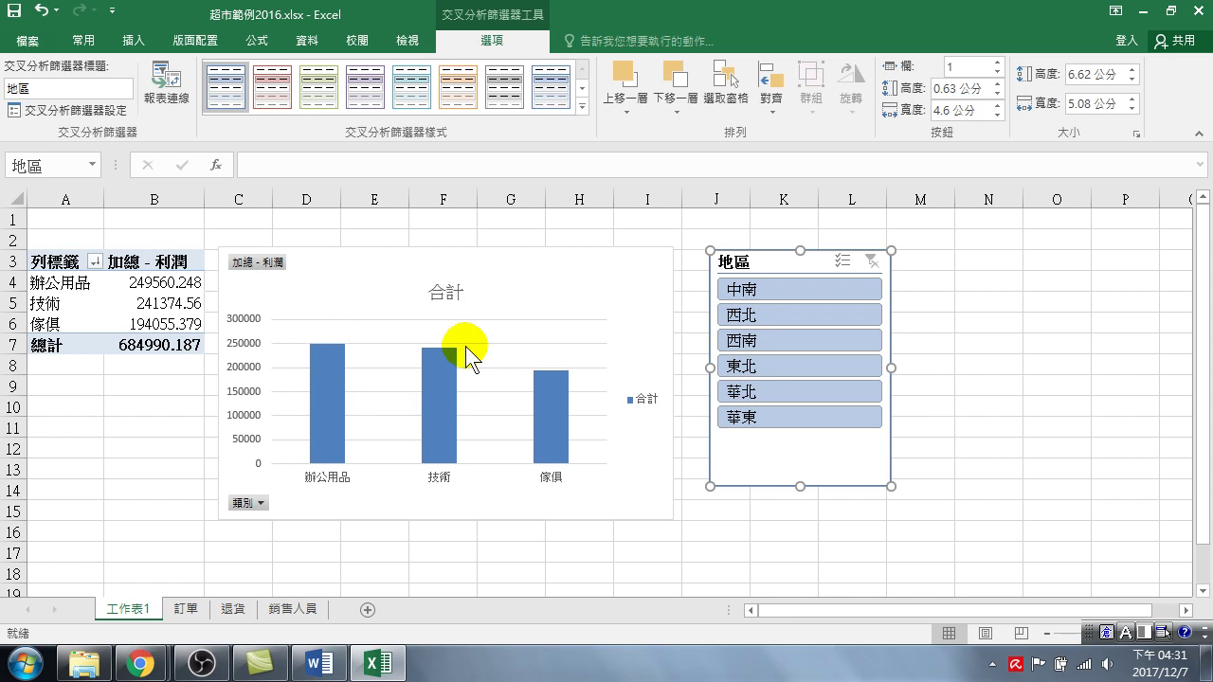
{"action": "left_click", "coordinate": [751, 289]}
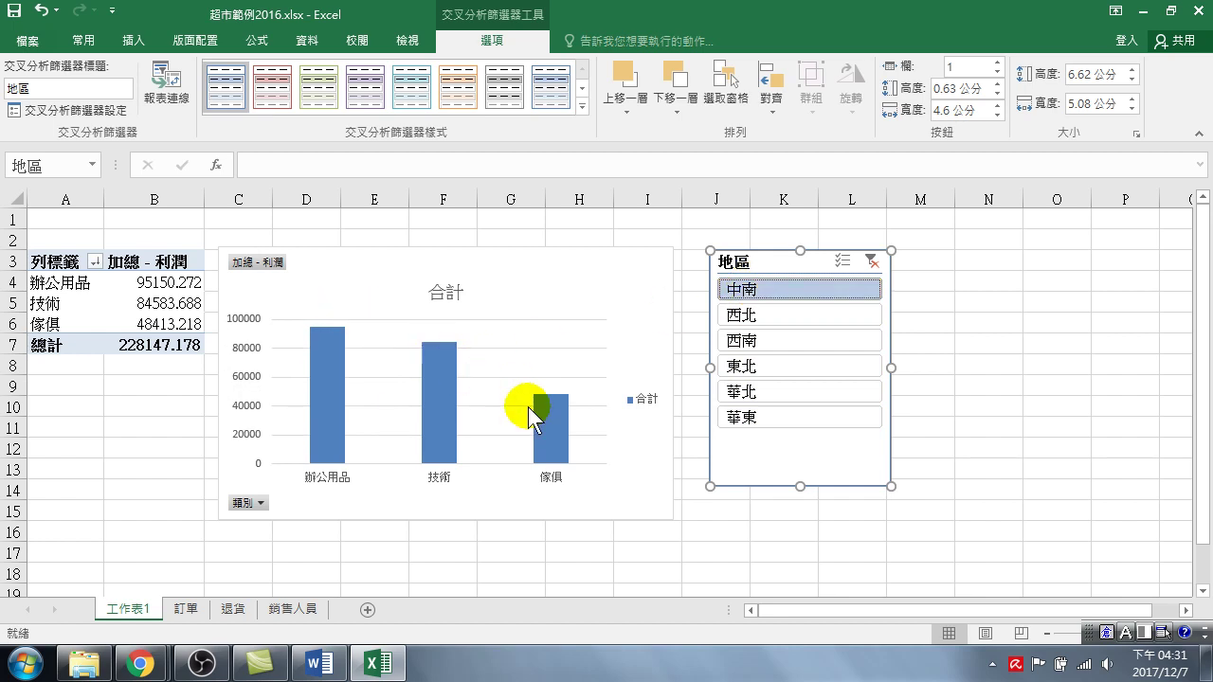
{"action": "left_click", "coordinate": [758, 315]}
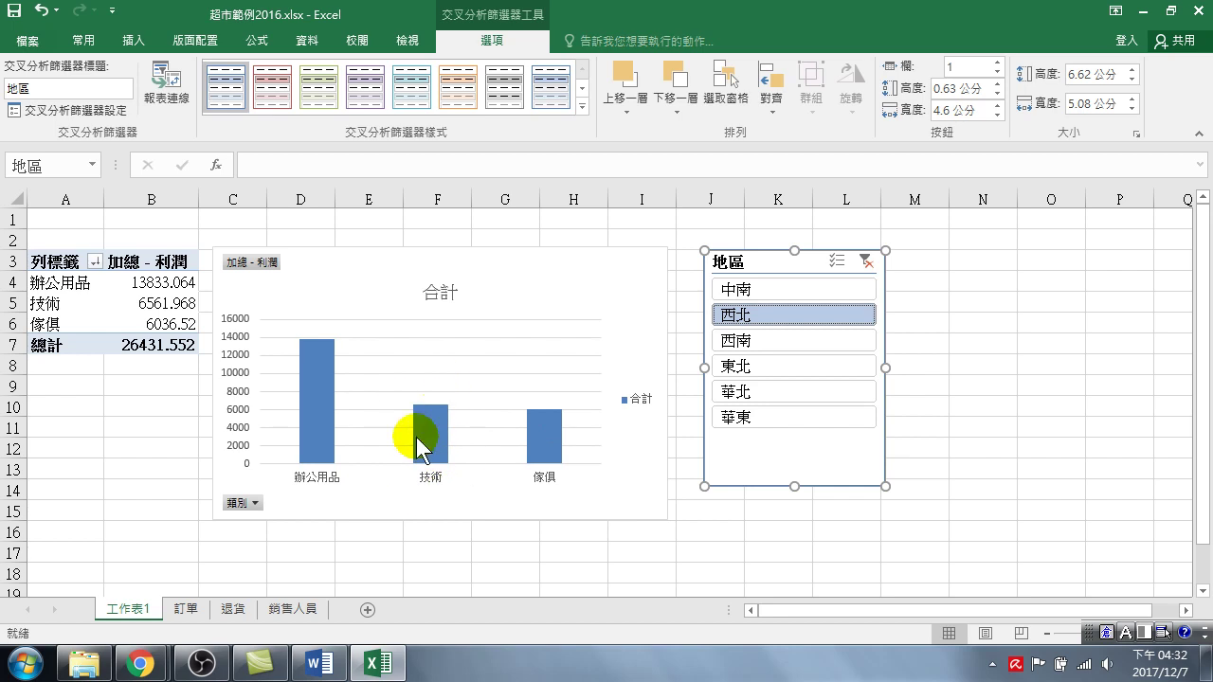
{"action": "mouse_move", "coordinate": [441, 453]}
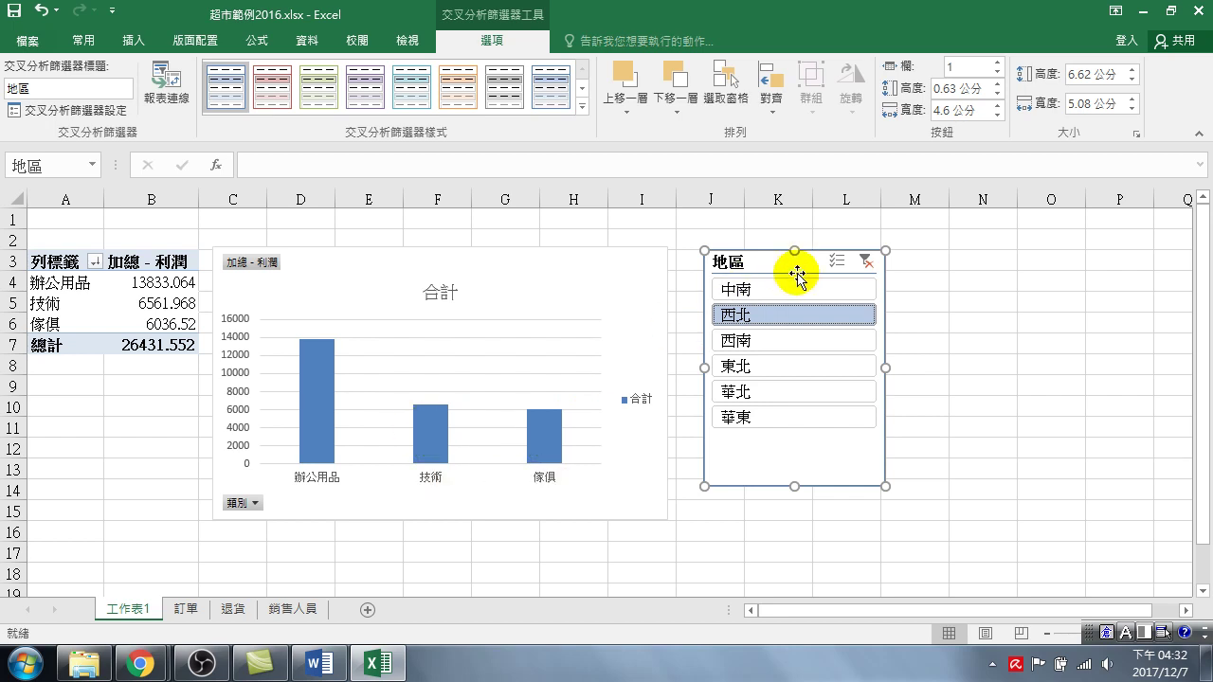
{"action": "left_click", "coordinate": [866, 261]}
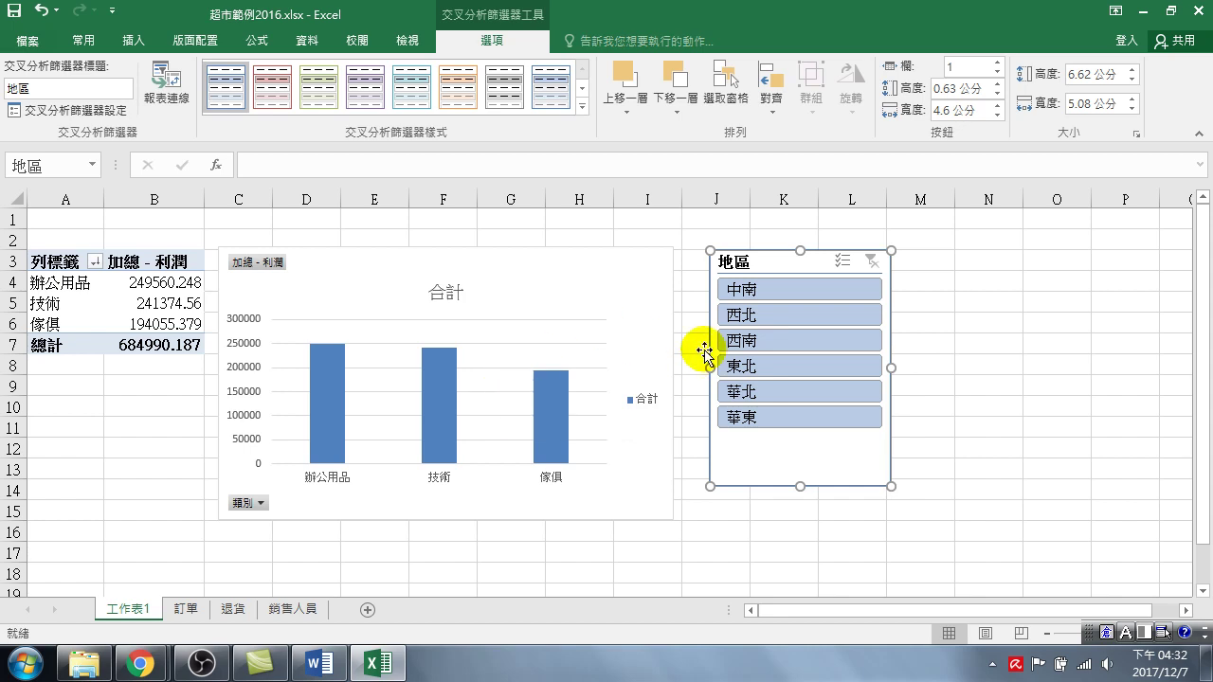
Select 西北 in the 地區 slicer, bringing total profit to 26431.552.
{"action": "left_click", "coordinate": [767, 308]}
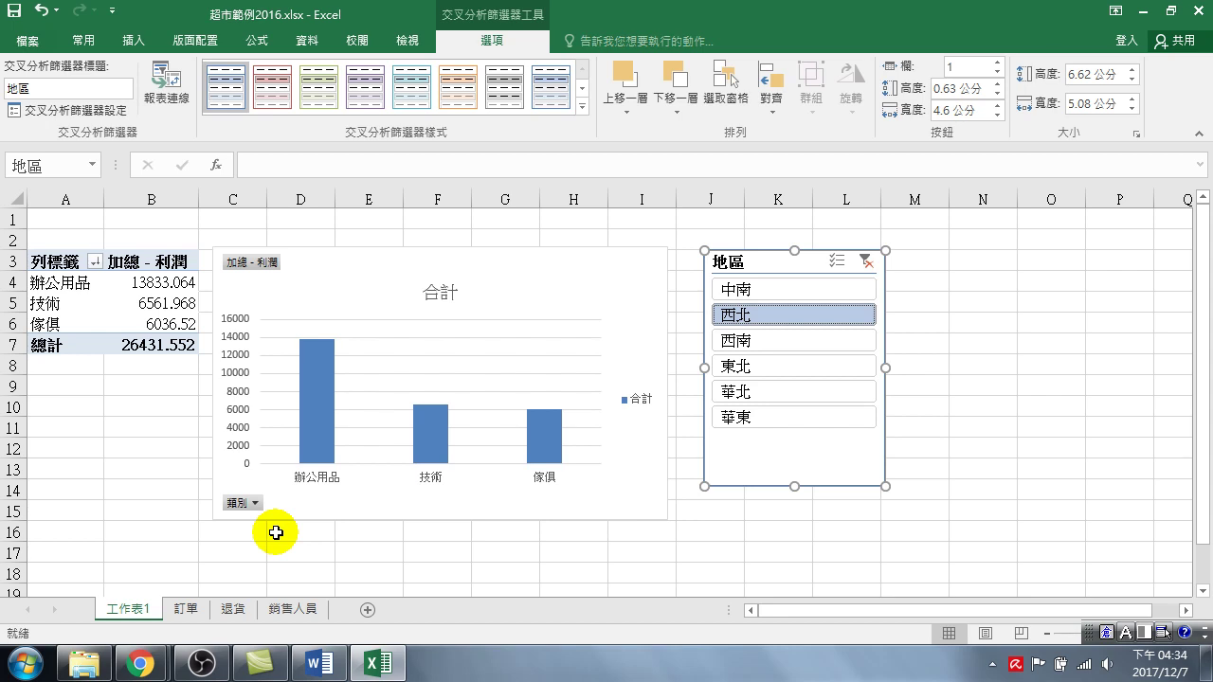
Switch to the 訂單 sheet, return to 工作表1, and select the pivot chart.
{"action": "left_click", "coordinate": [185, 608]}
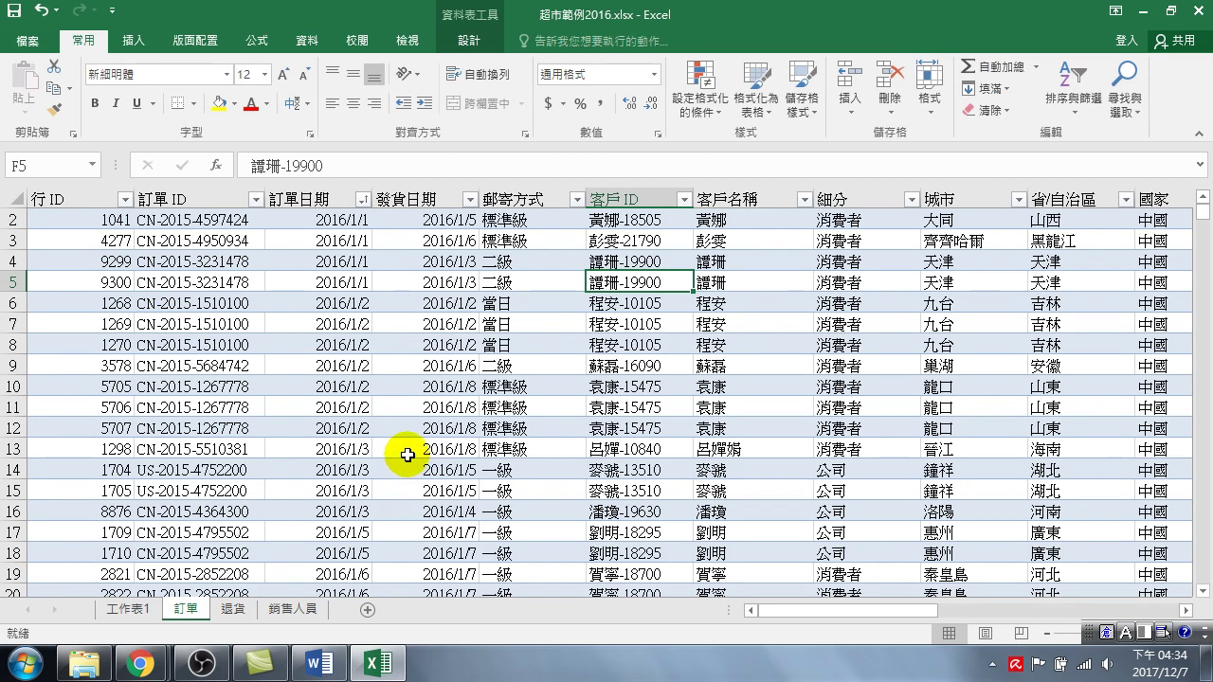
{"action": "left_click", "coordinate": [129, 610]}
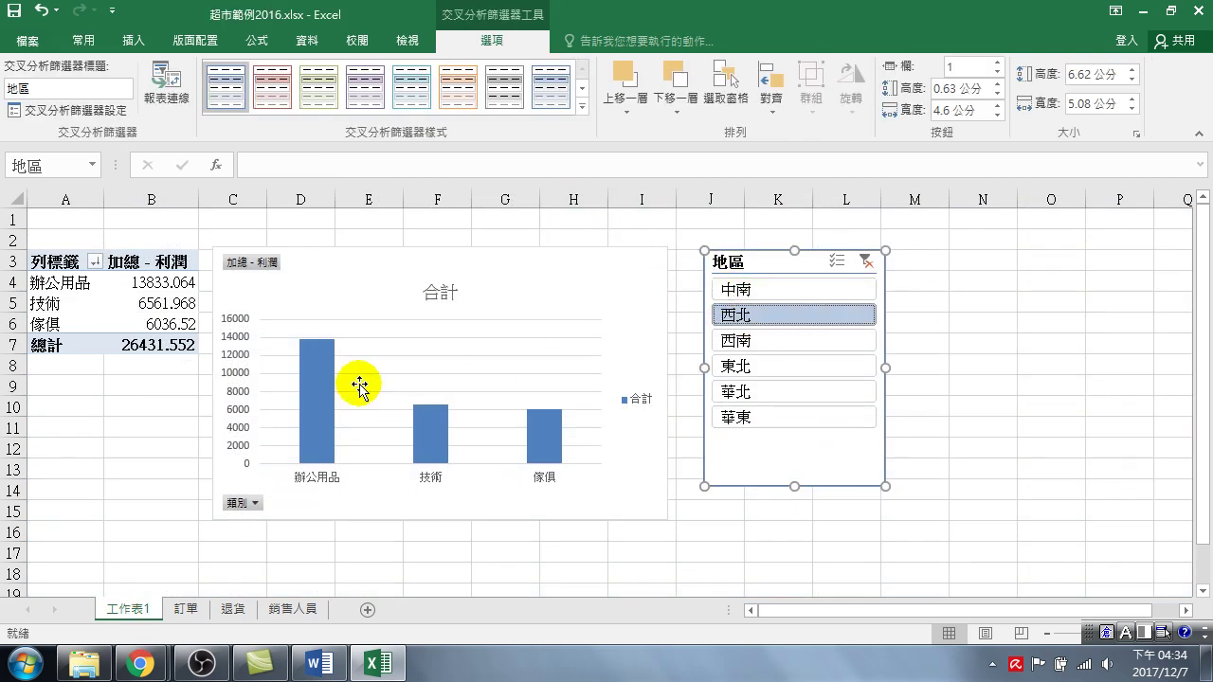
{"action": "left_click", "coordinate": [330, 278]}
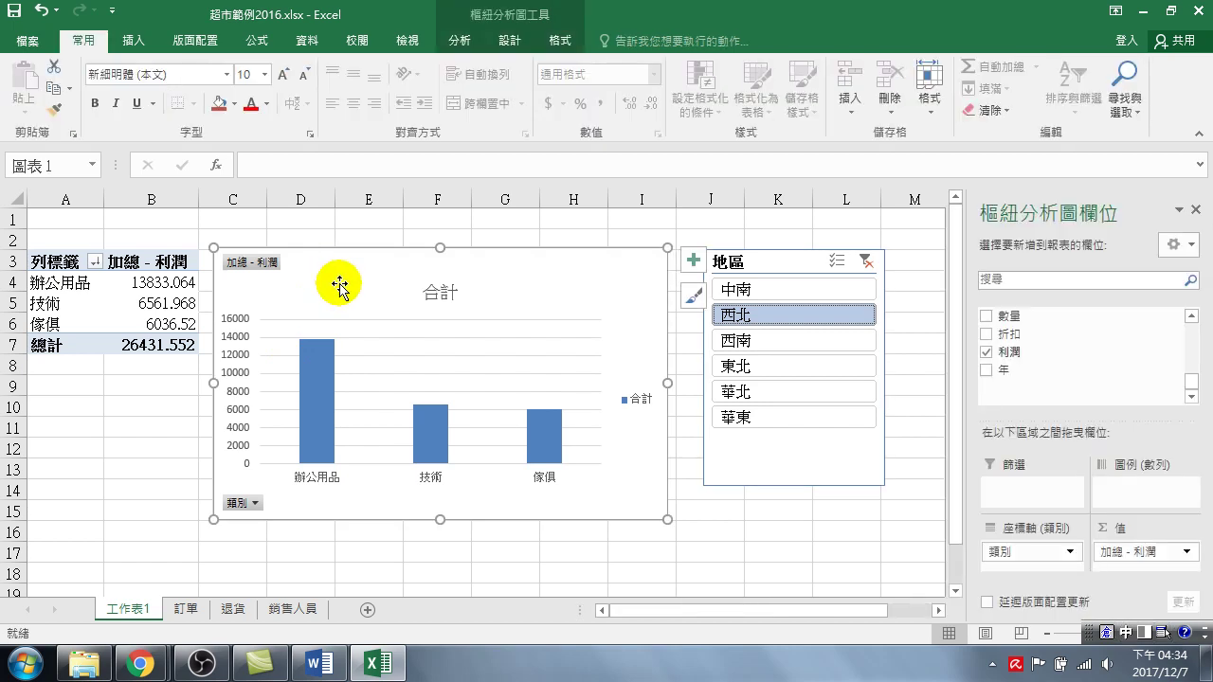
Insert a 產品名稱 slicer for the pivot chart from PivotChart Analyze.
{"action": "left_click", "coordinate": [458, 40]}
{"action": "left_click", "coordinate": [428, 84]}
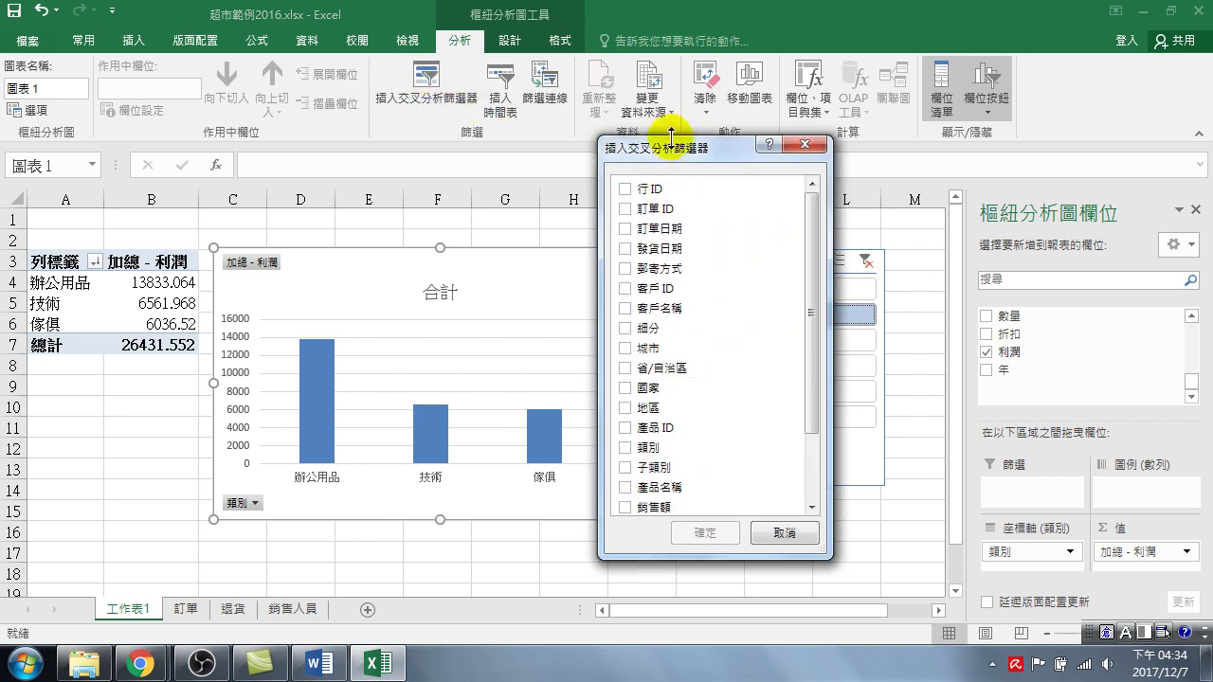
{"action": "left_click_drag", "start_coordinate": [677, 149], "coordinate": [457, 202]}
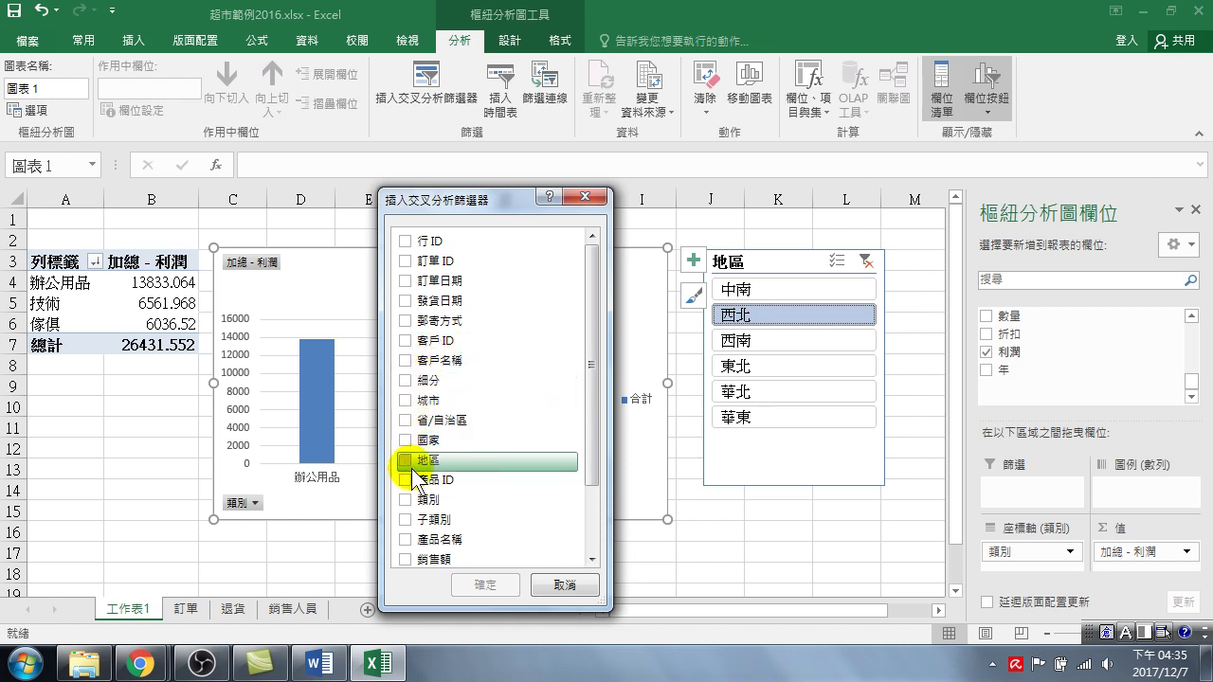
{"action": "left_click", "coordinate": [406, 539]}
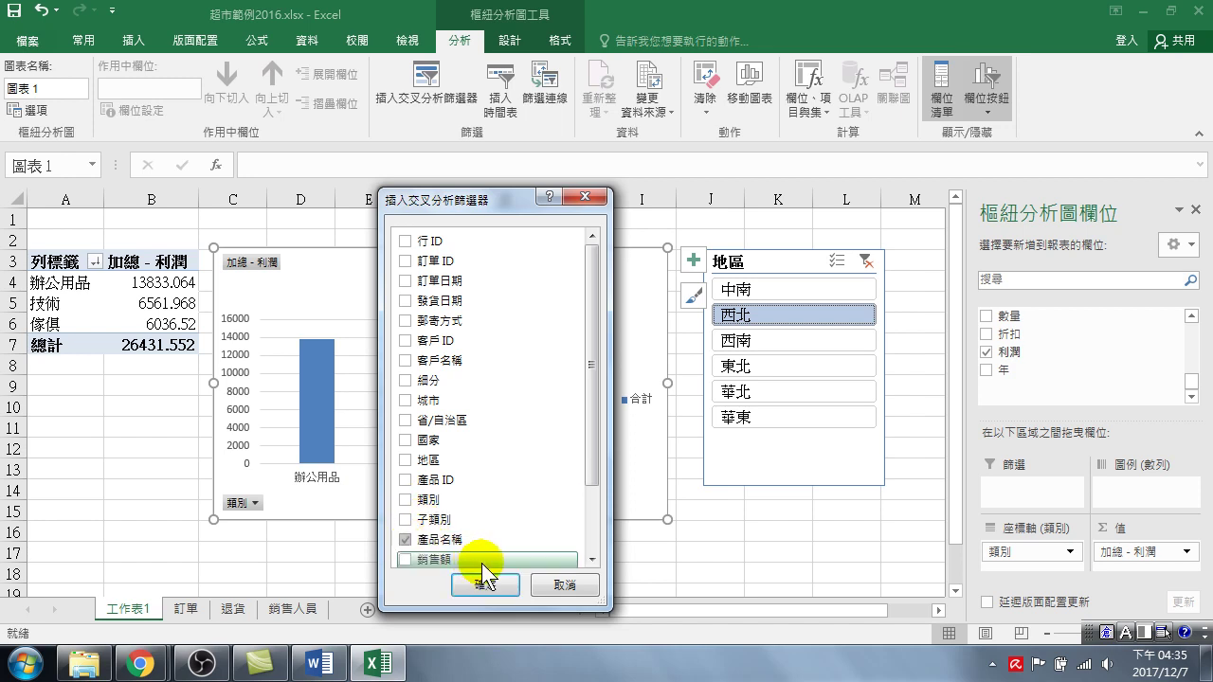
{"action": "left_click", "coordinate": [470, 595]}
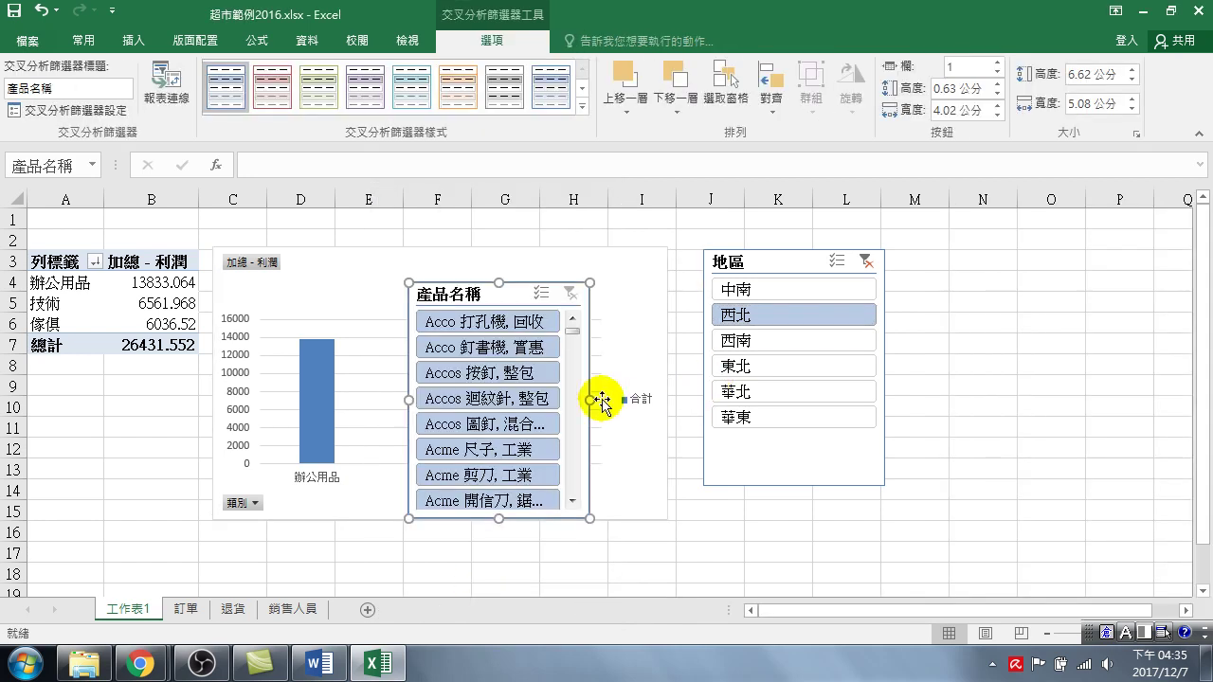
Move the 產品名稱 slicer right of the 地區 slicer and select three Acco products.
{"action": "mouse_move", "coordinate": [516, 291]}
{"action": "left_mouse_down"}
{"action": "mouse_move", "coordinate": [1048, 270]}
{"action": "mouse_move", "coordinate": [1032, 253]}
{"action": "left_mouse_up"}
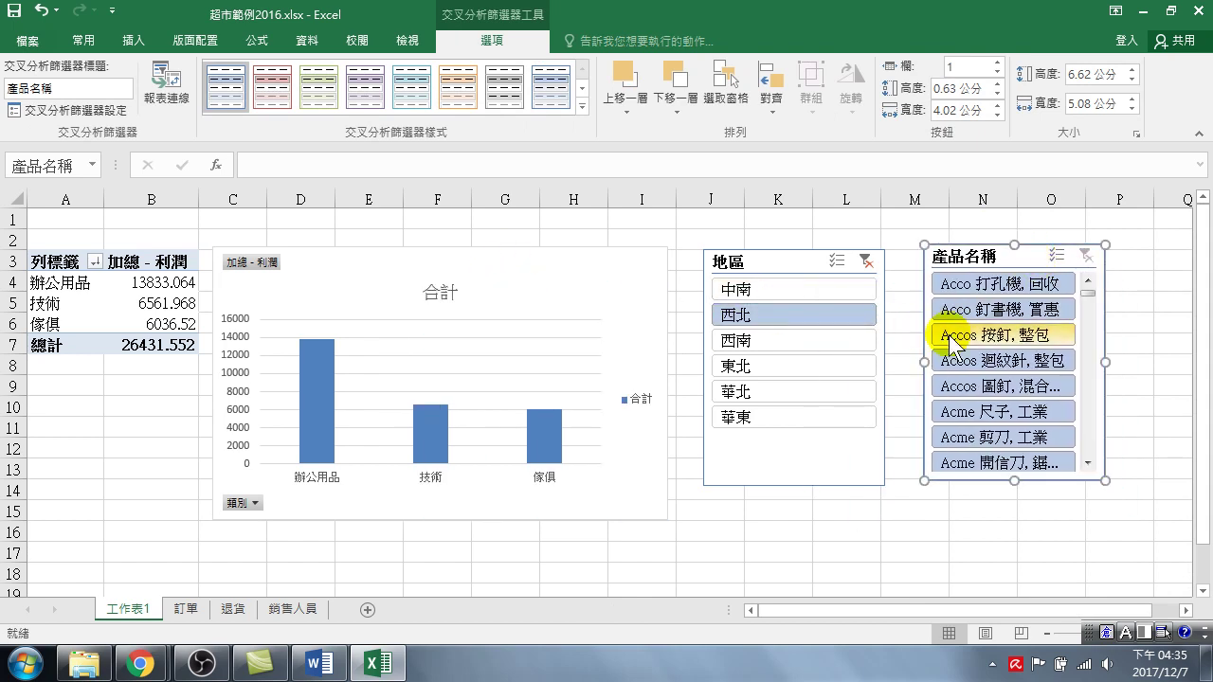
{"action": "left_click", "coordinate": [980, 284]}
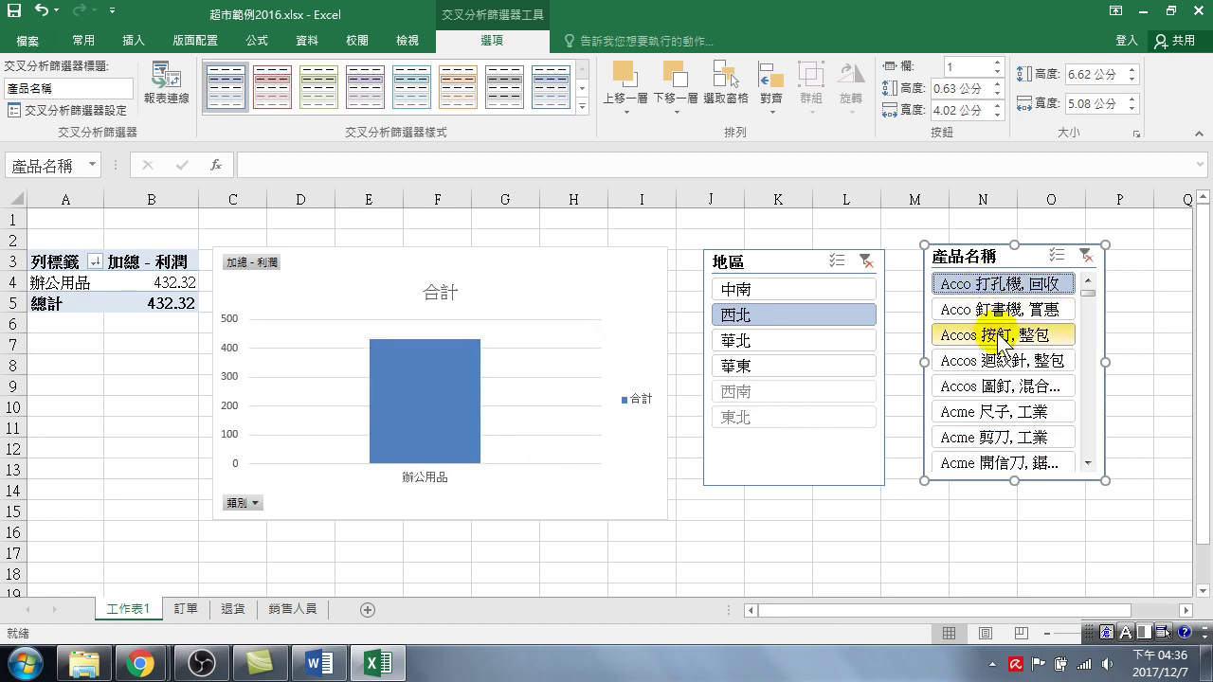
{"action": "left_click", "coordinate": [995, 313], "text": "ctrl"}
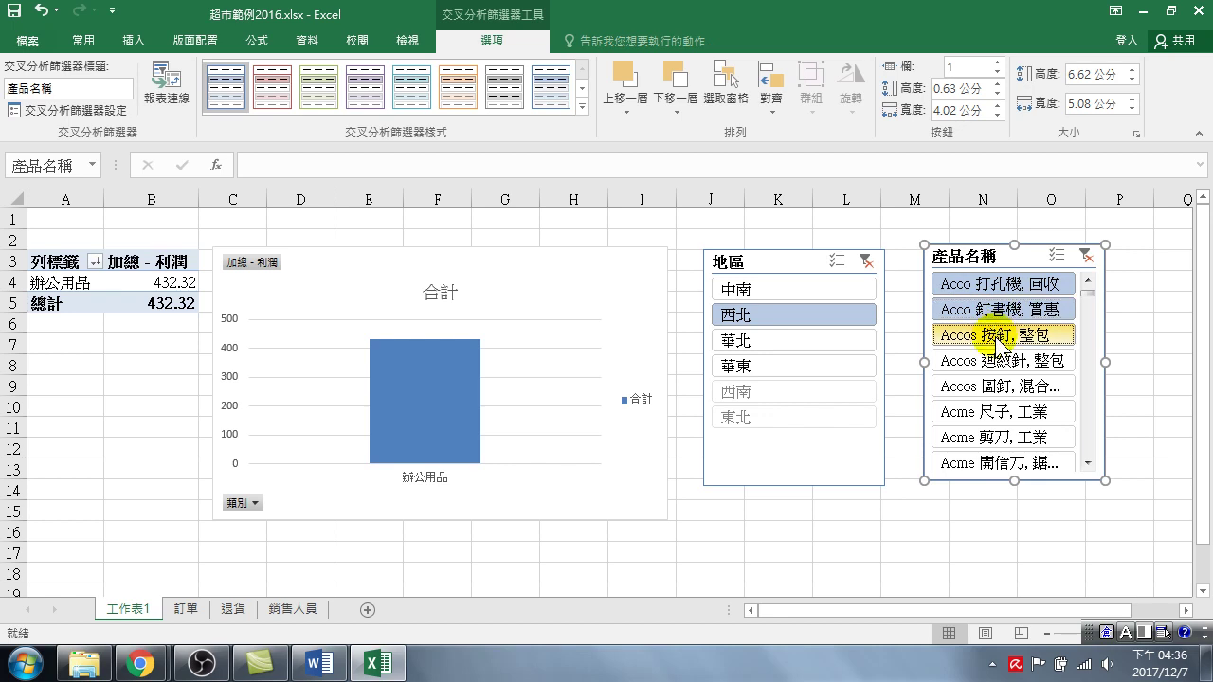
{"action": "left_click", "coordinate": [997, 336], "text": "ctrl"}
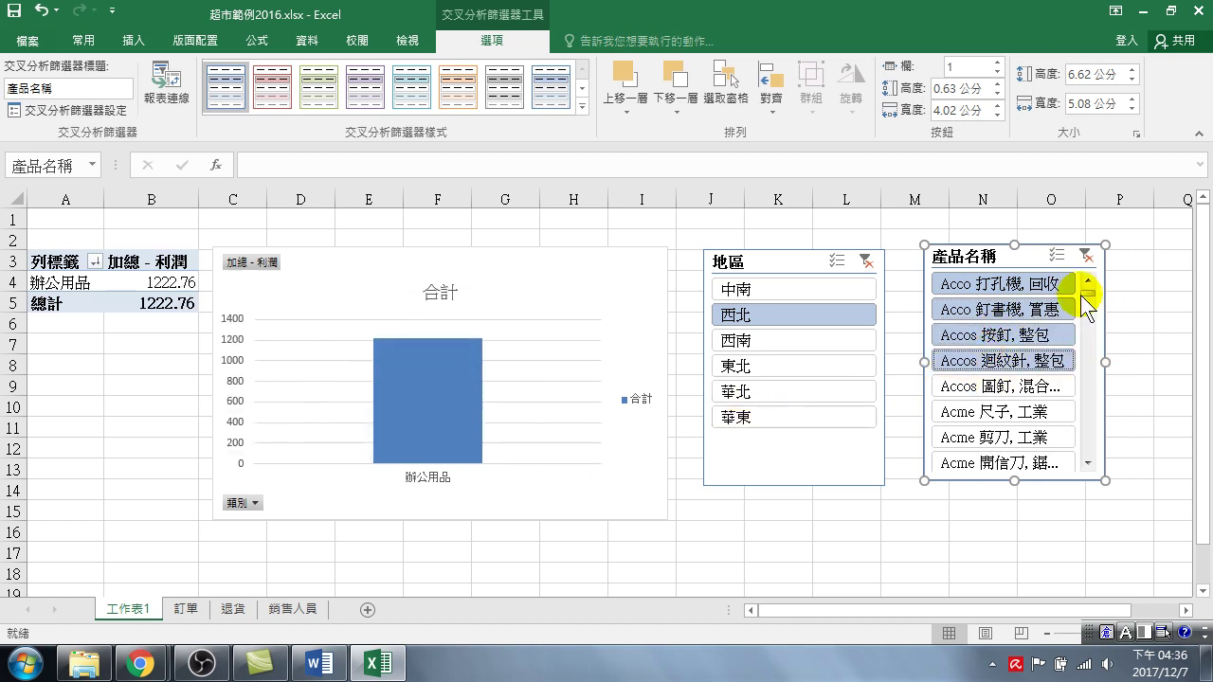
Add Bush 書庫 金屬, 黑色, 傳統 and Bush 擱架 白色 to the product filter.
{"action": "left_click_drag", "start_coordinate": [1088, 292], "coordinate": [1088, 333]}
{"action": "left_click", "coordinate": [990, 335], "text": "ctrl"}
{"action": "left_click", "coordinate": [1001, 370], "text": "ctrl"}
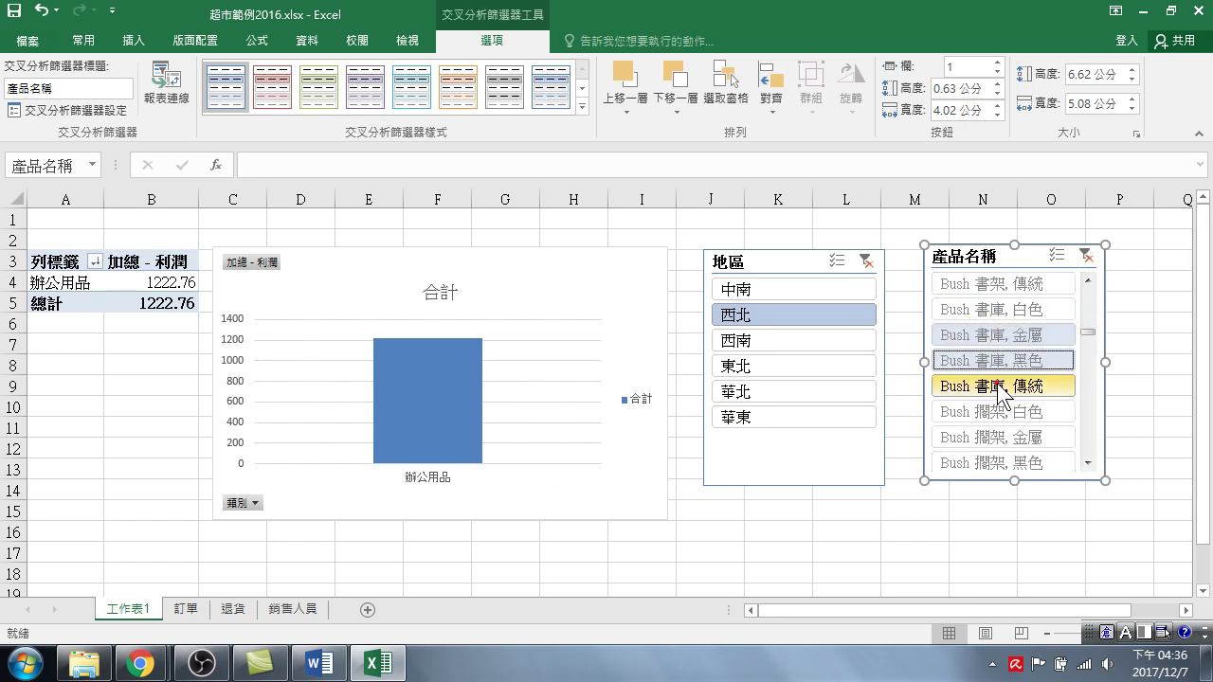
{"action": "left_click", "coordinate": [1002, 386], "text": "ctrl"}
{"action": "left_click", "coordinate": [1004, 411], "text": "ctrl"}
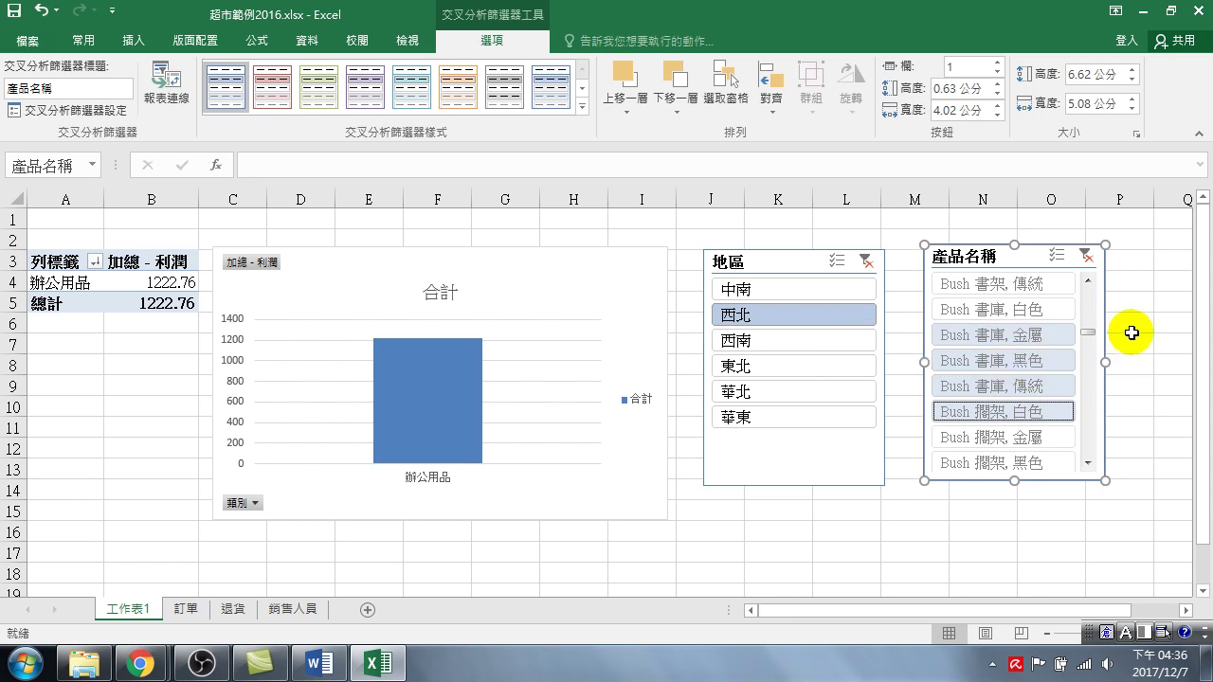
{"action": "left_click_drag", "start_coordinate": [1089, 333], "coordinate": [1089, 313]}
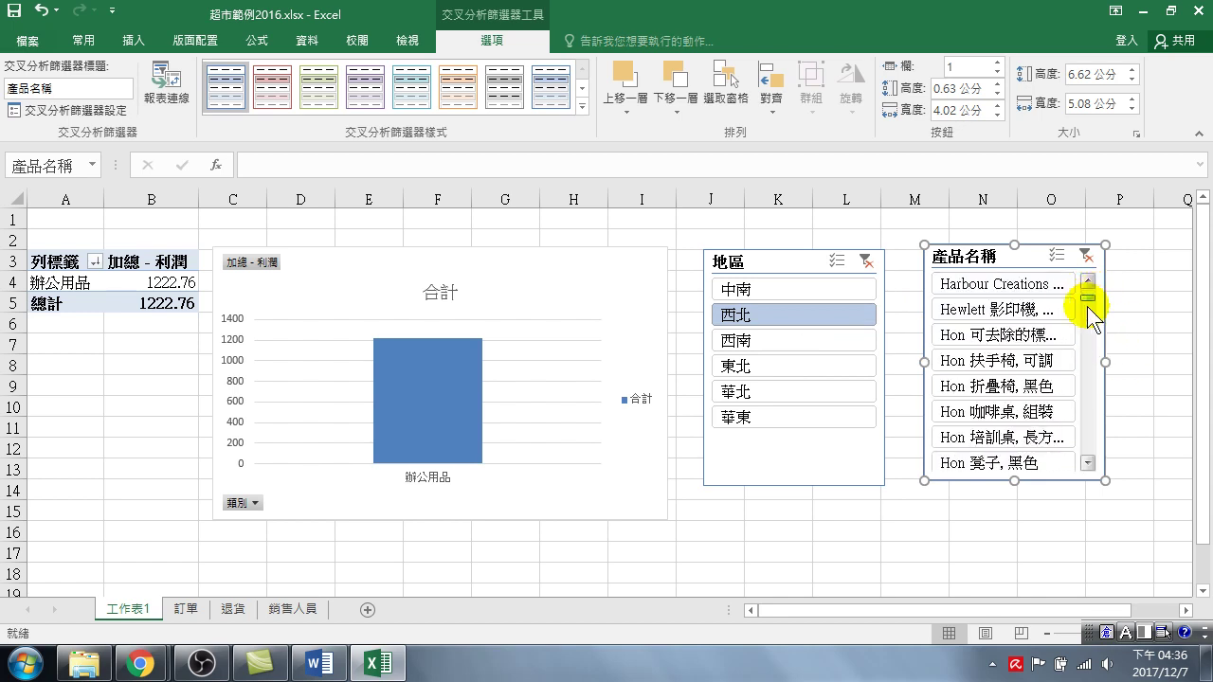
Add Hon 扶手椅, 折疊椅 and 咖啡桌 to the filter, then switch to the 訂單 sheet.
{"action": "left_click_drag", "start_coordinate": [977, 365], "coordinate": [971, 419]}
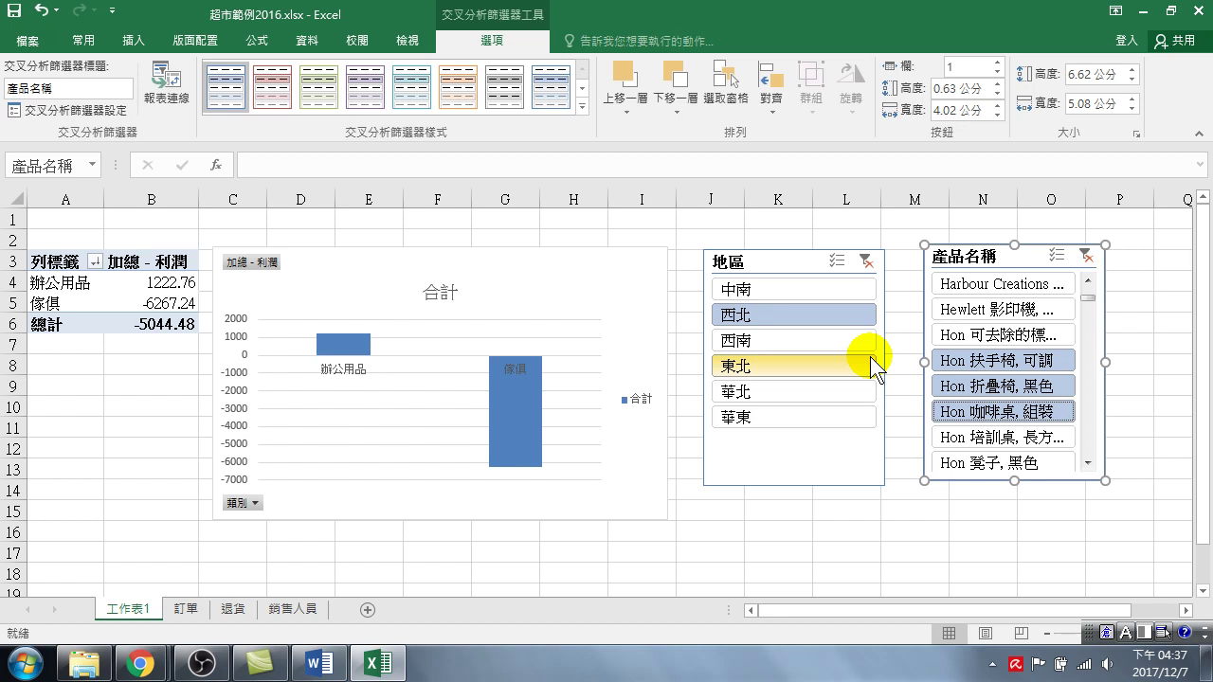
{"action": "left_click", "coordinate": [200, 609]}
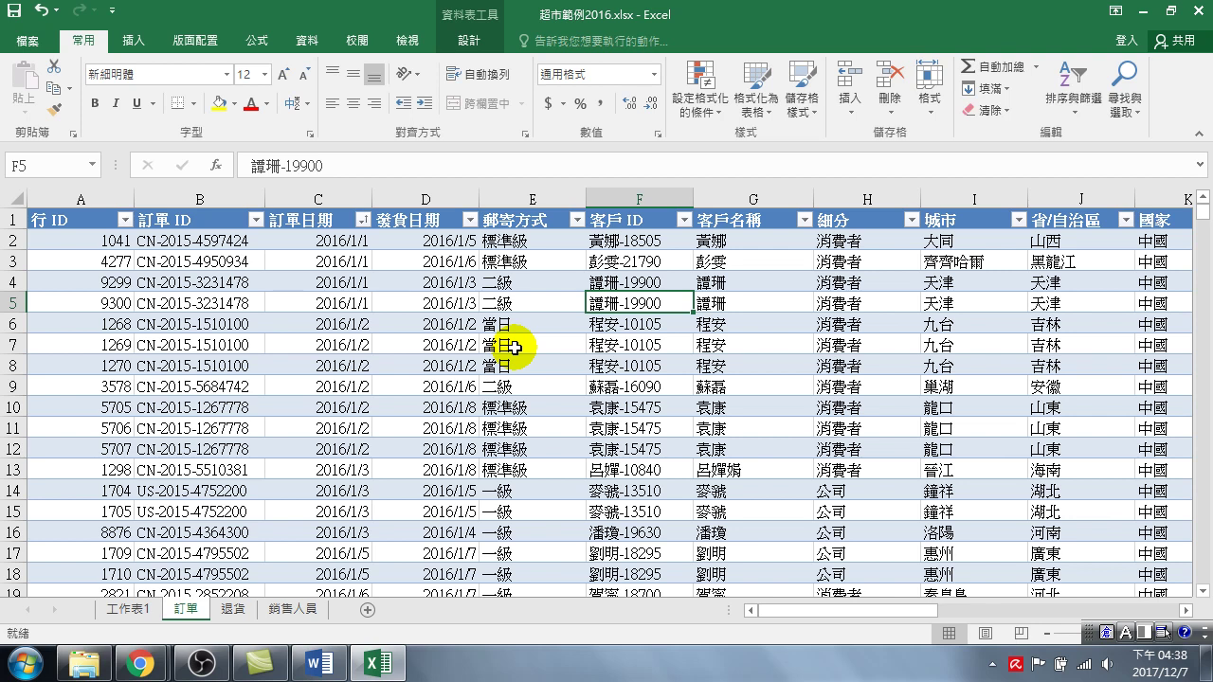
Insert a pivot table from 表格1 on a new worksheet, creating 工作表2.
{"action": "left_click", "coordinate": [134, 42]}
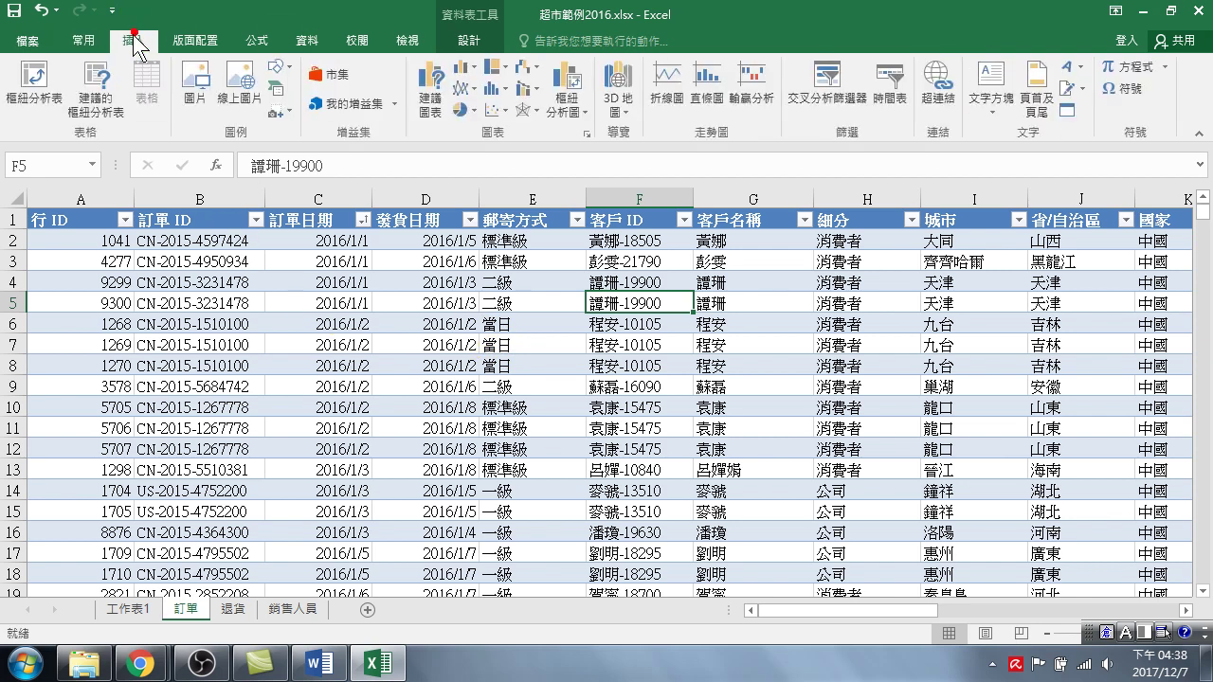
{"action": "left_click", "coordinate": [34, 82]}
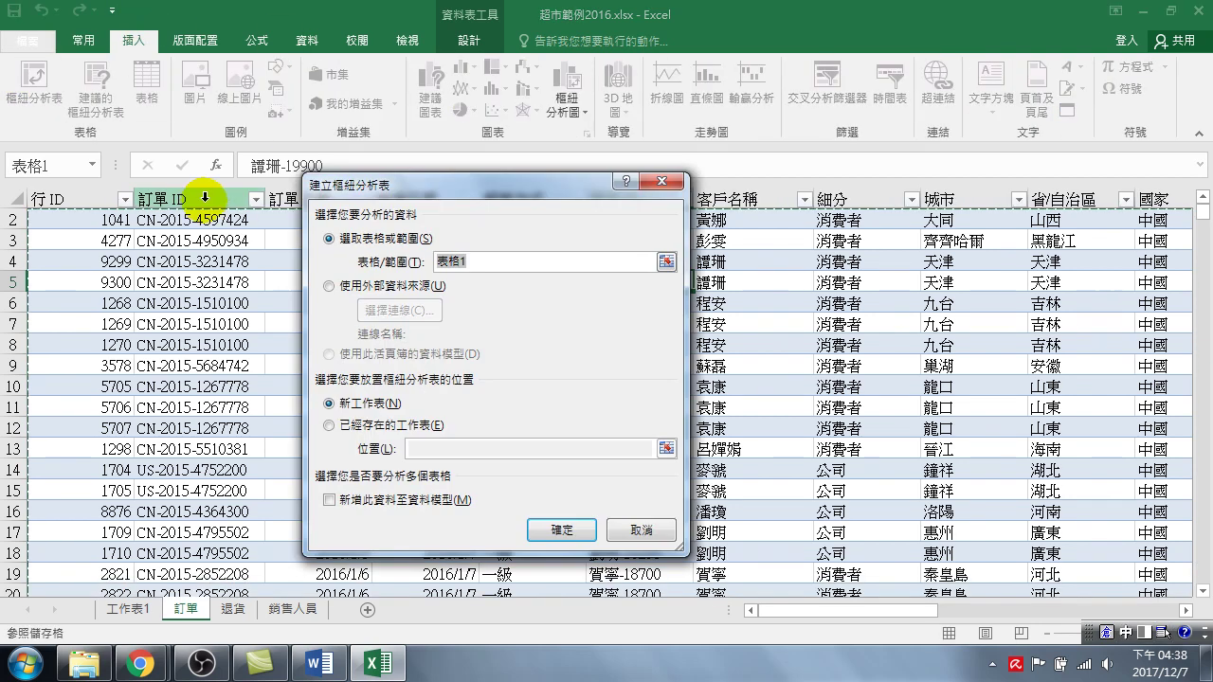
{"action": "left_click", "coordinate": [563, 529]}
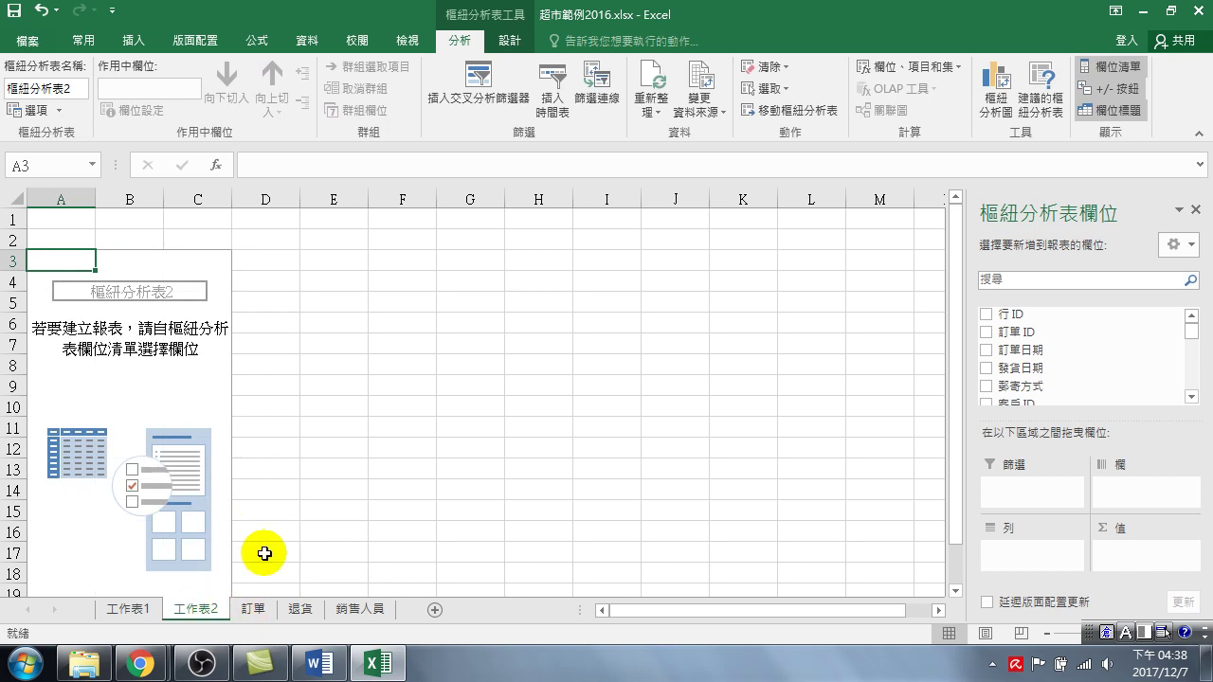
{"action": "left_click_drag", "start_coordinate": [1191, 331], "coordinate": [1184, 370]}
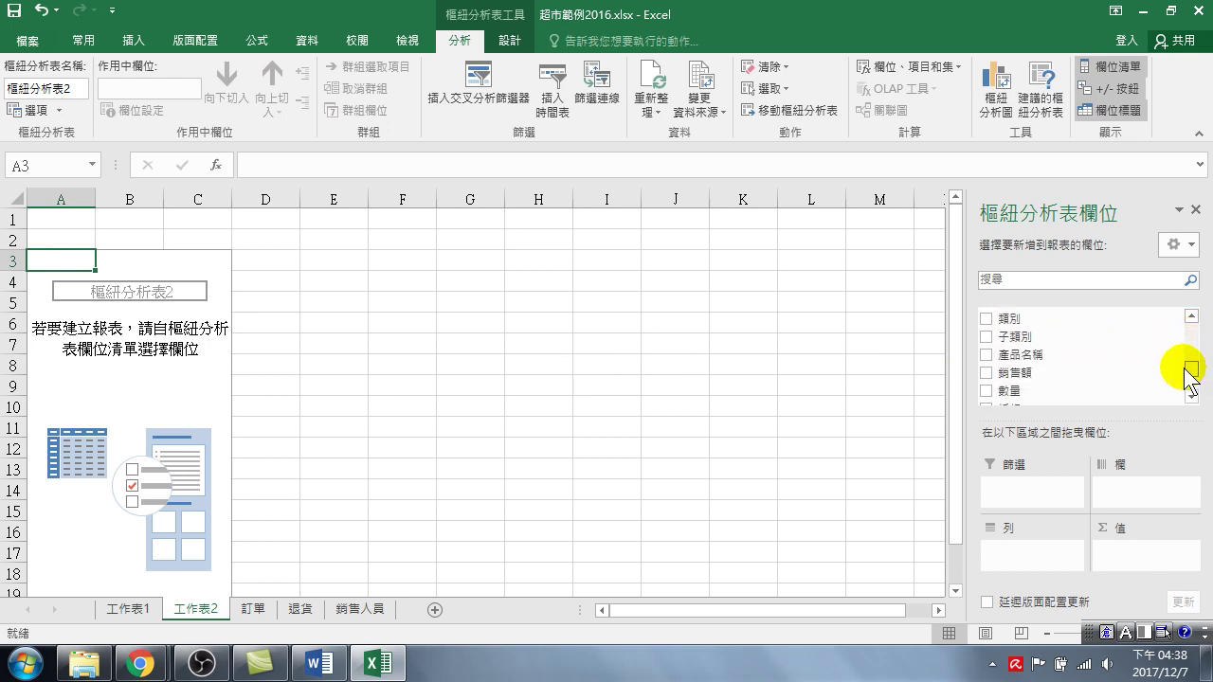
Add 子類別 as pivot rows, with summed 銷售額 and summed 利潤 as values.
{"action": "left_click_drag", "start_coordinate": [1184, 368], "coordinate": [1182, 367]}
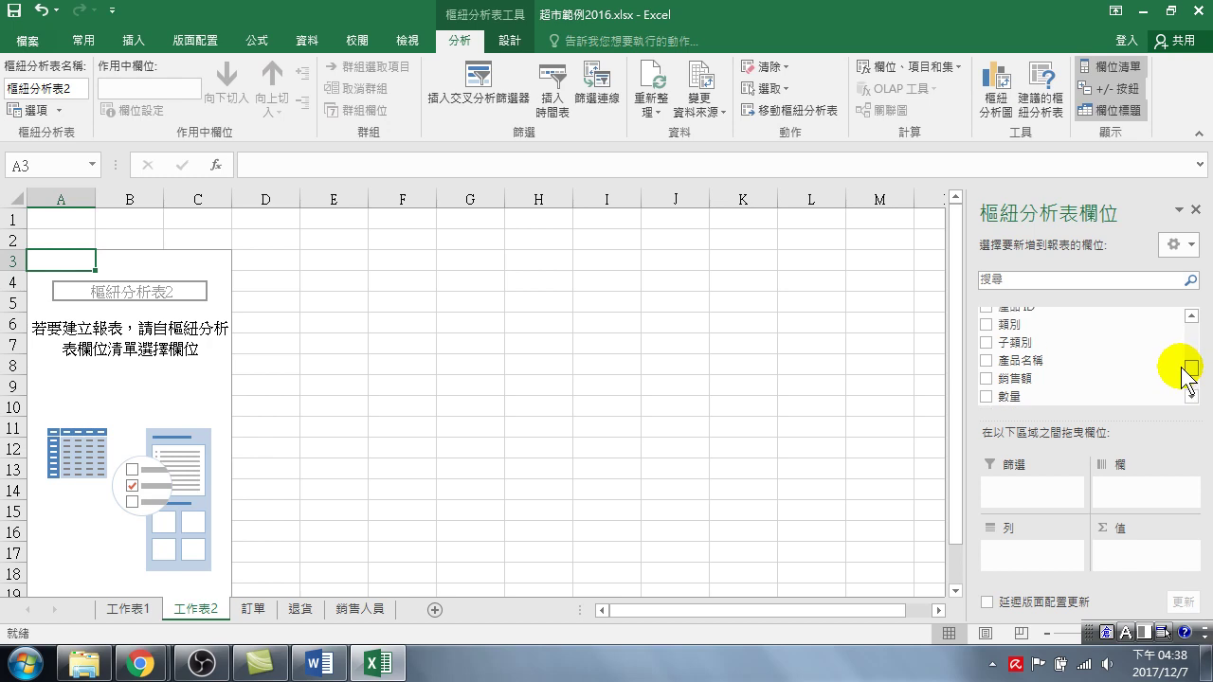
{"action": "left_click", "coordinate": [987, 342]}
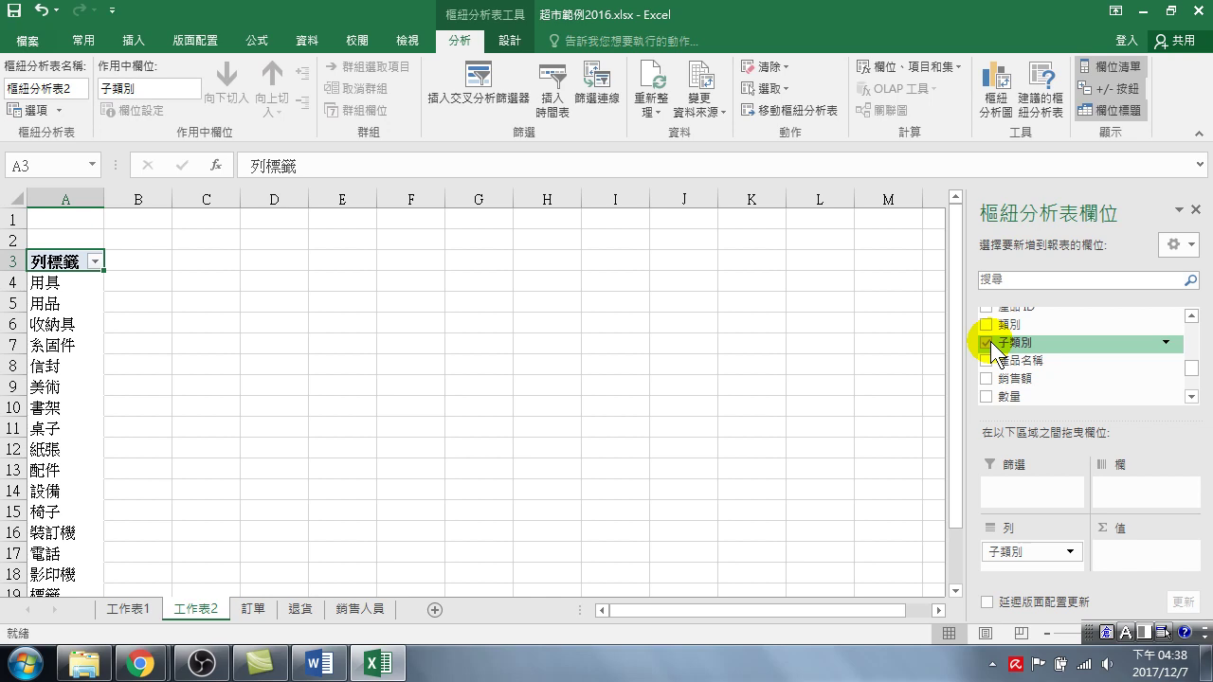
{"action": "left_click", "coordinate": [1193, 368]}
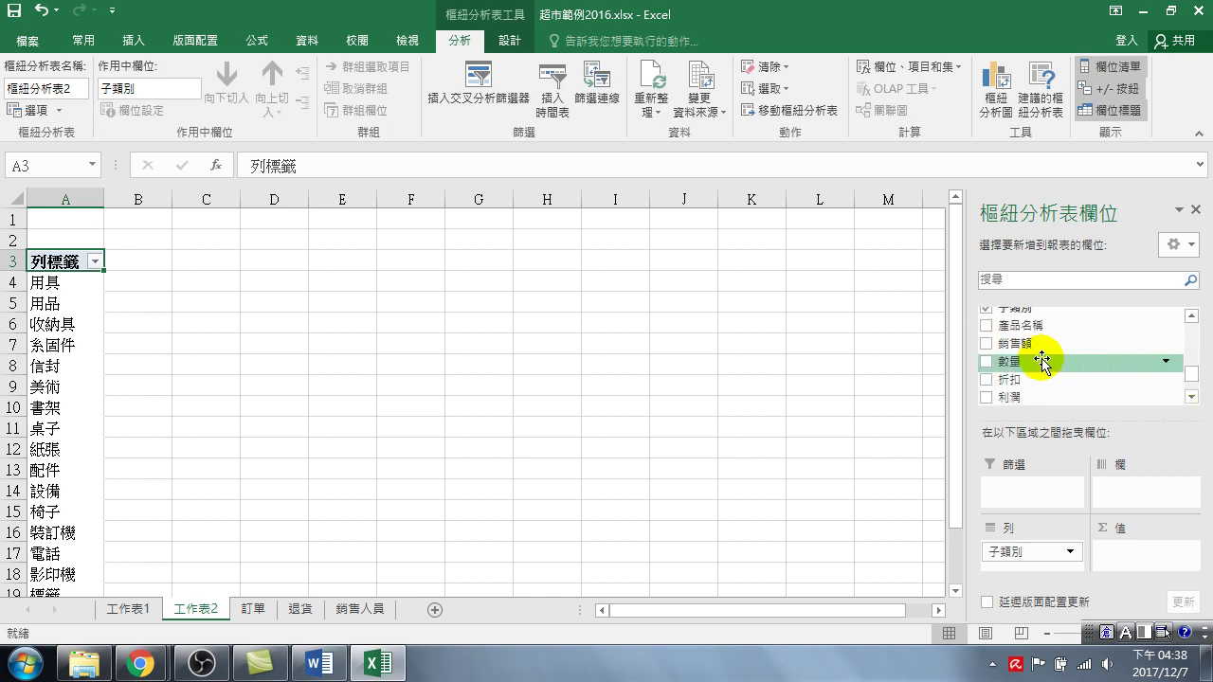
{"action": "left_click", "coordinate": [986, 343]}
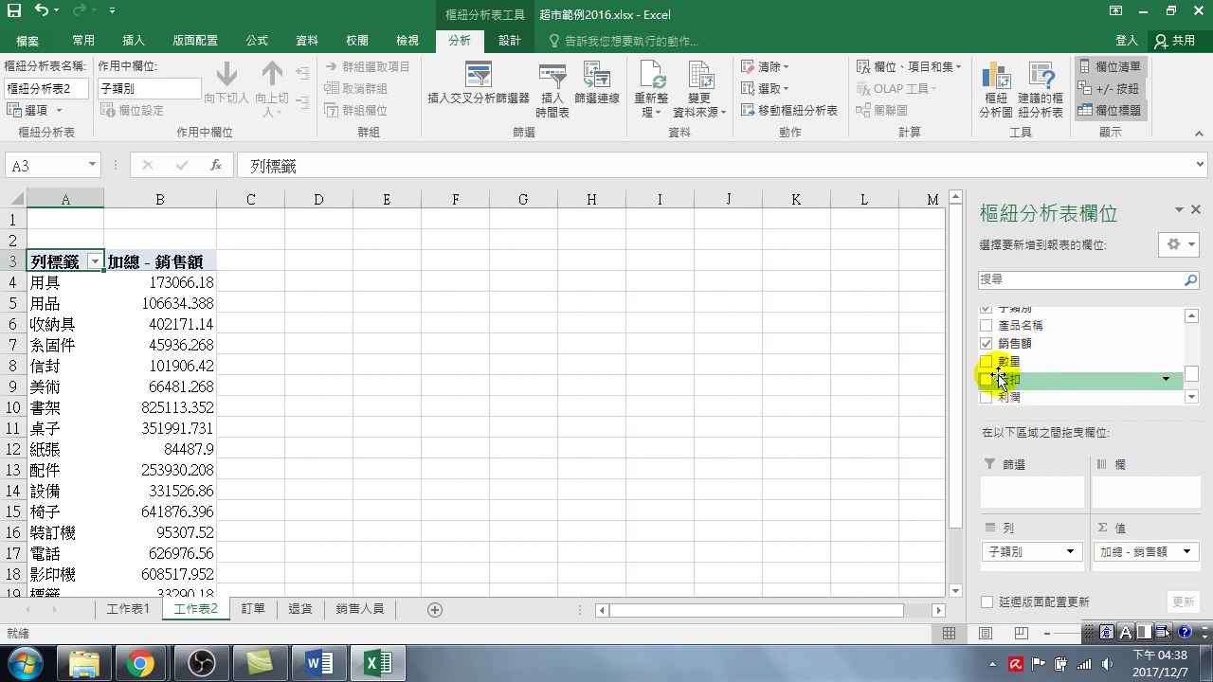
{"action": "left_click_drag", "start_coordinate": [1191, 374], "coordinate": [1196, 399]}
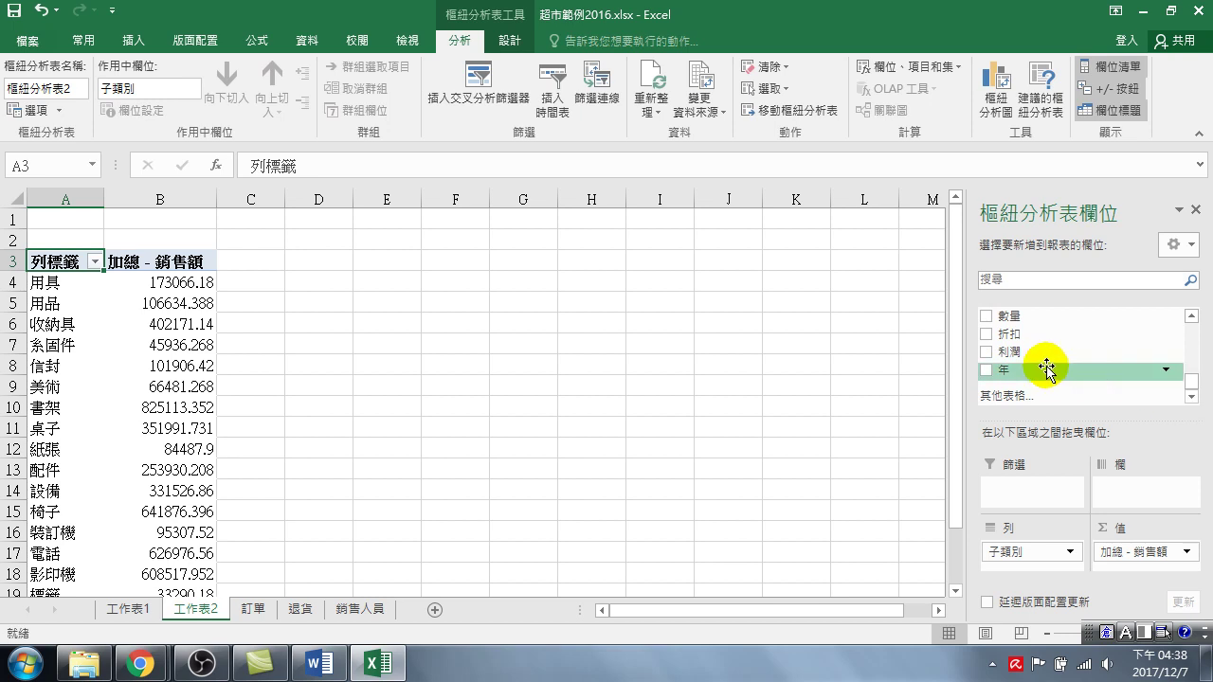
{"action": "left_click", "coordinate": [987, 351]}
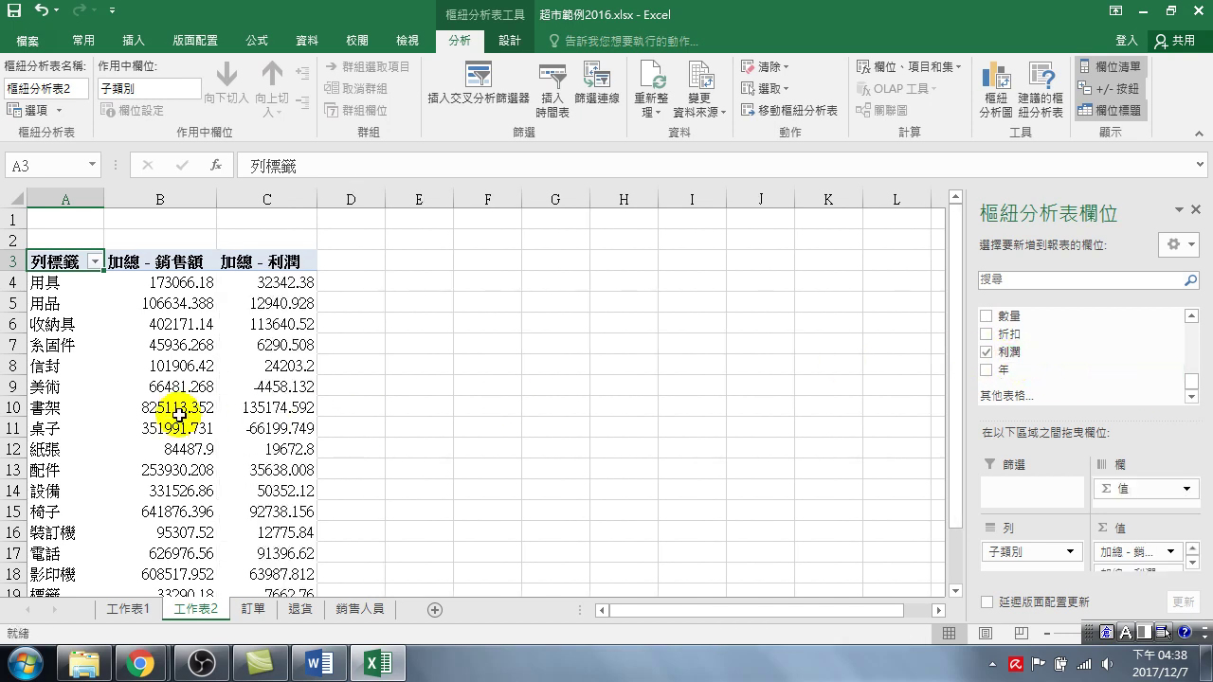
Insert a Clustered Column PivotChart from the second pivot table.
{"action": "left_click", "coordinate": [992, 85]}
{"action": "mouse_move", "coordinate": [561, 254]}
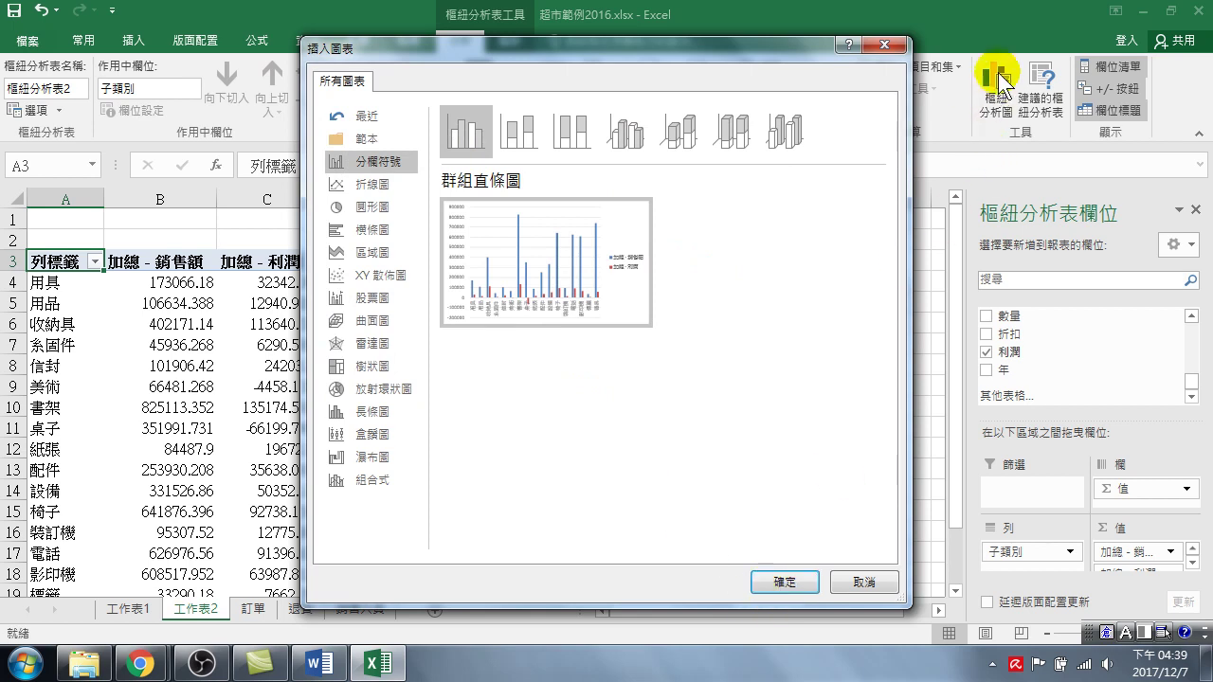
{"action": "left_click", "coordinate": [782, 582]}
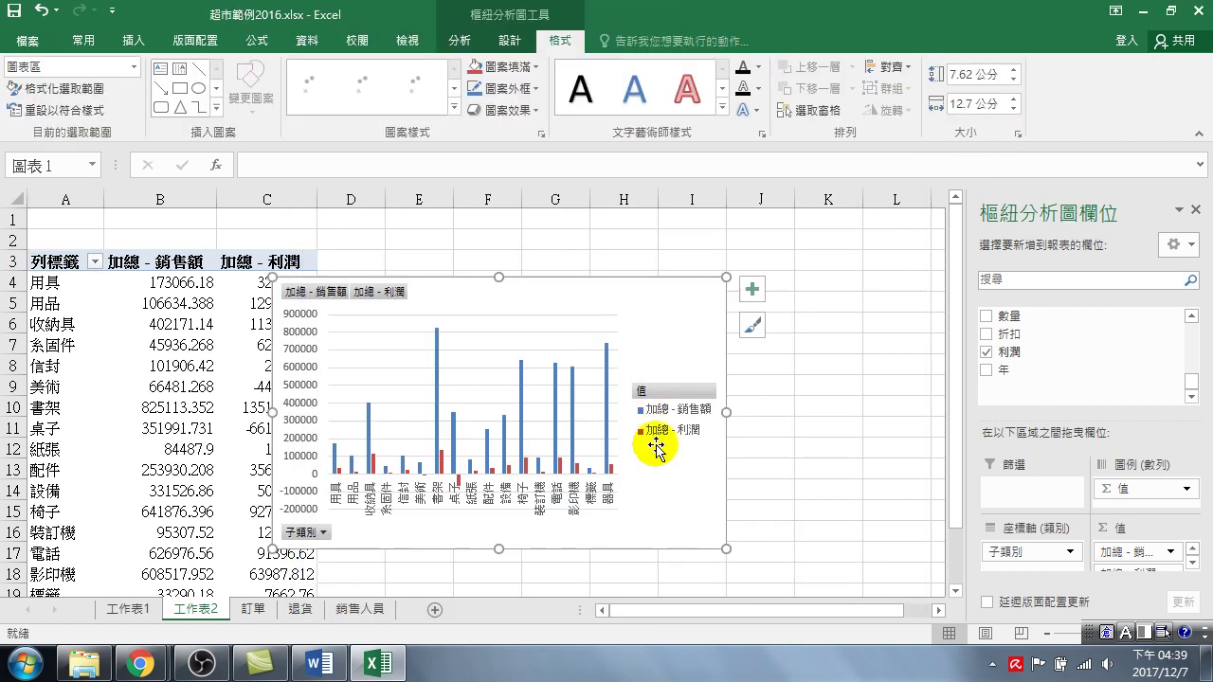
Move the chart beside the pivot table and enlarge it to 9.31 by 16.21 cm.
{"action": "left_click_drag", "start_coordinate": [555, 306], "coordinate": [611, 267]}
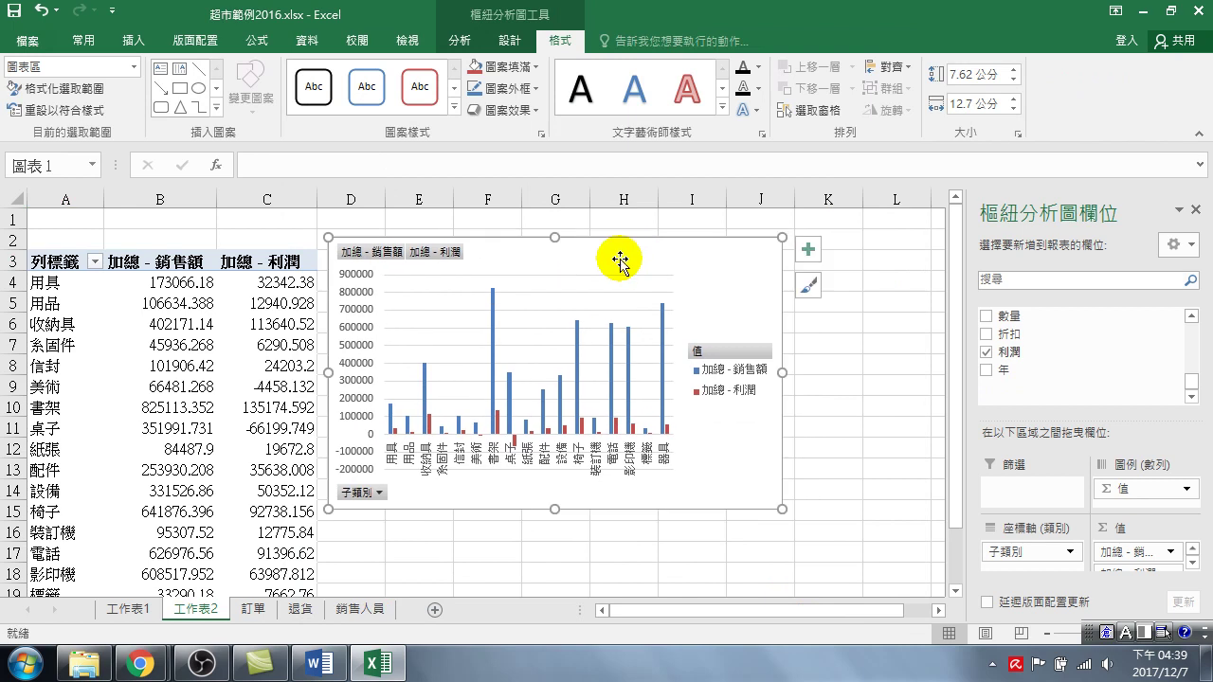
{"action": "left_click_drag", "start_coordinate": [782, 509], "coordinate": [907, 570]}
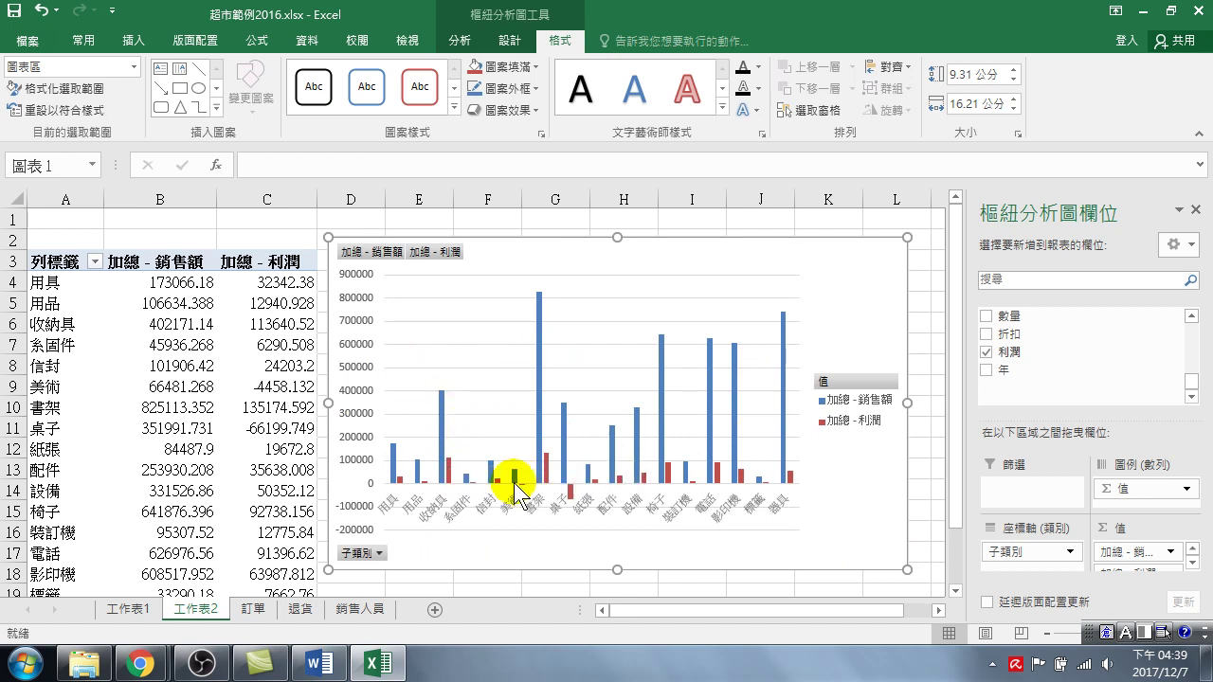
{"action": "mouse_move", "coordinate": [439, 406]}
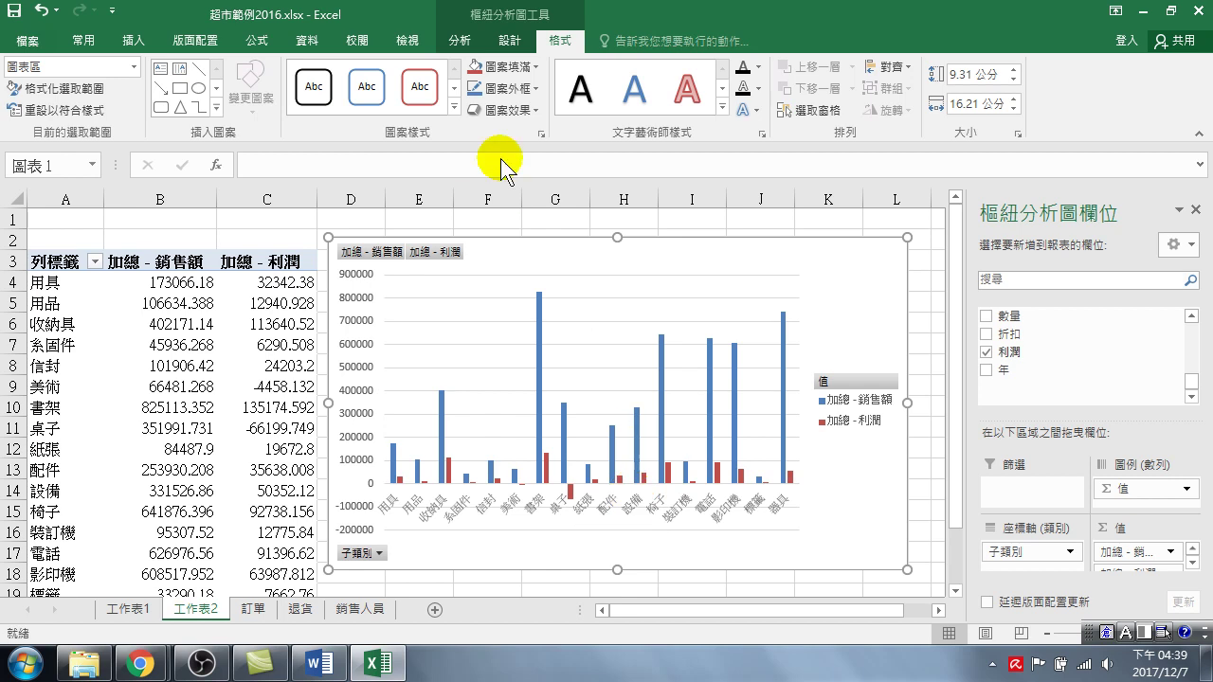
Insert a 地區 slicer for the PivotChart and place it right of the chart.
{"action": "left_click", "coordinate": [459, 40]}
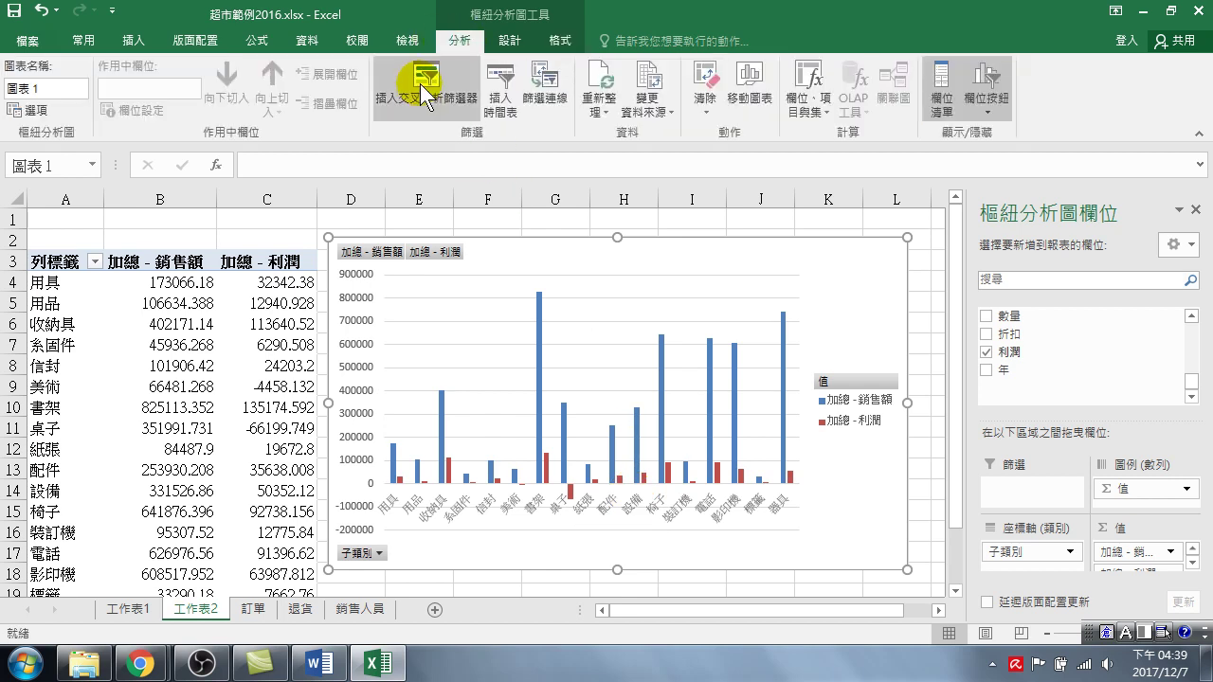
{"action": "left_click", "coordinate": [431, 85]}
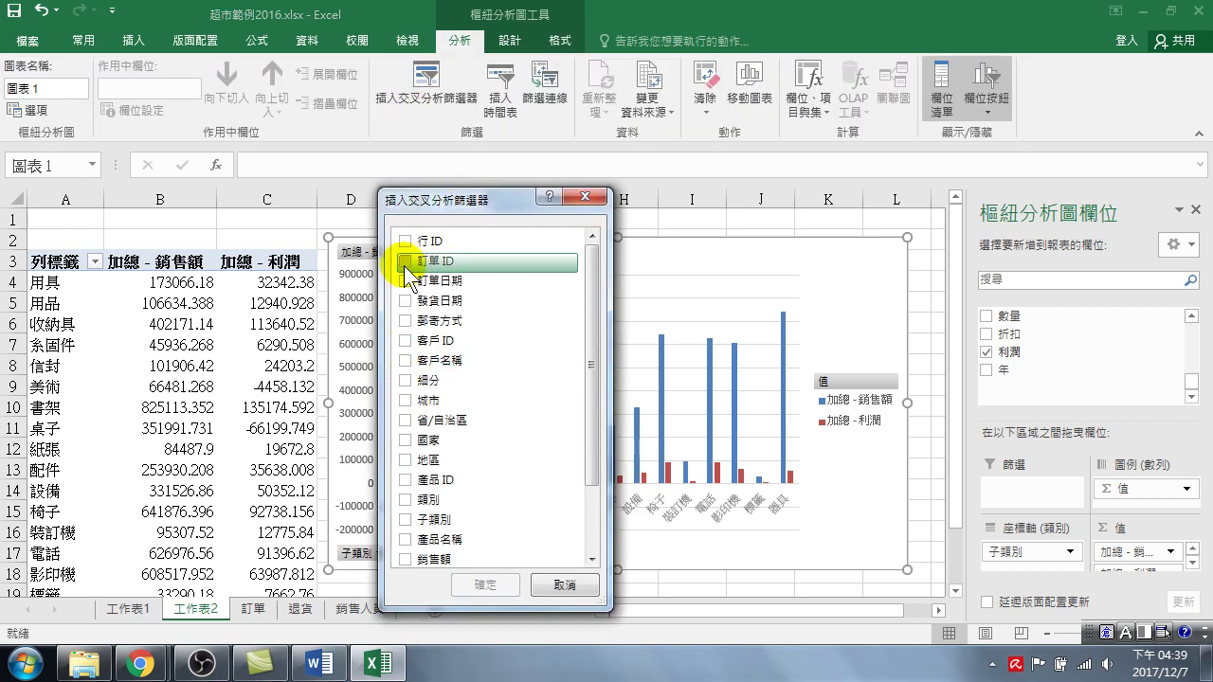
{"action": "left_click", "coordinate": [405, 460]}
{"action": "left_click", "coordinate": [485, 584]}
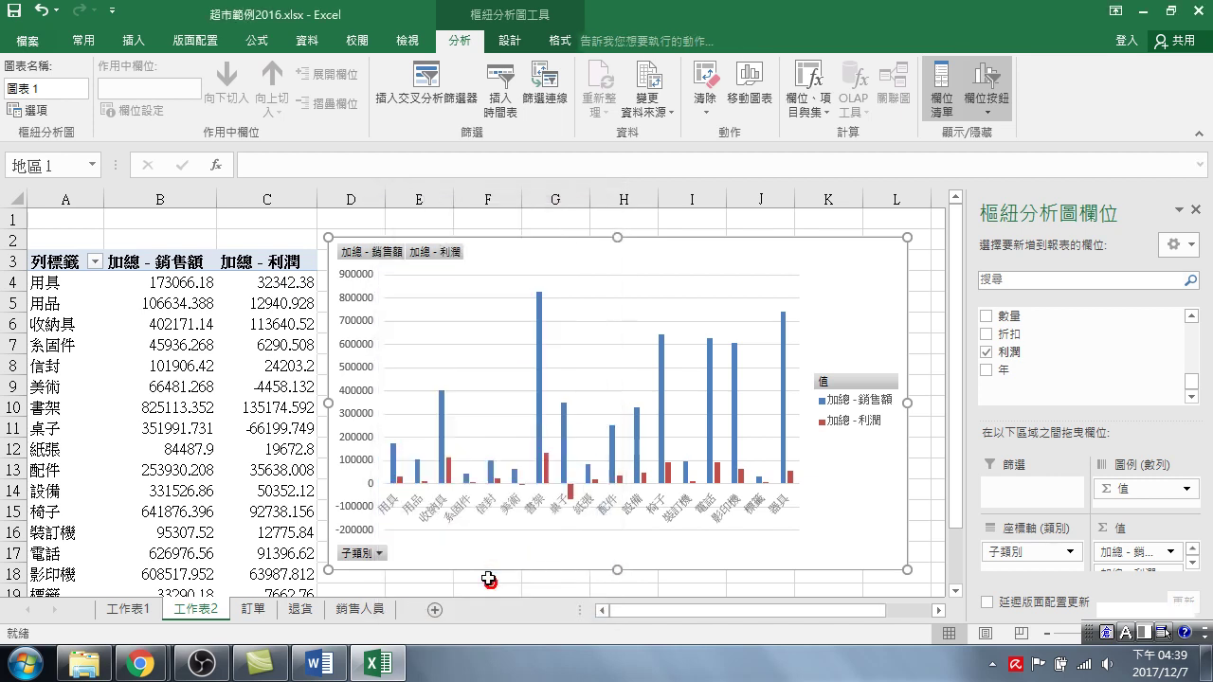
{"action": "mouse_move", "coordinate": [474, 282]}
{"action": "left_mouse_down"}
{"action": "mouse_move", "coordinate": [1013, 285]}
{"action": "mouse_move", "coordinate": [1009, 229]}
{"action": "left_mouse_up"}
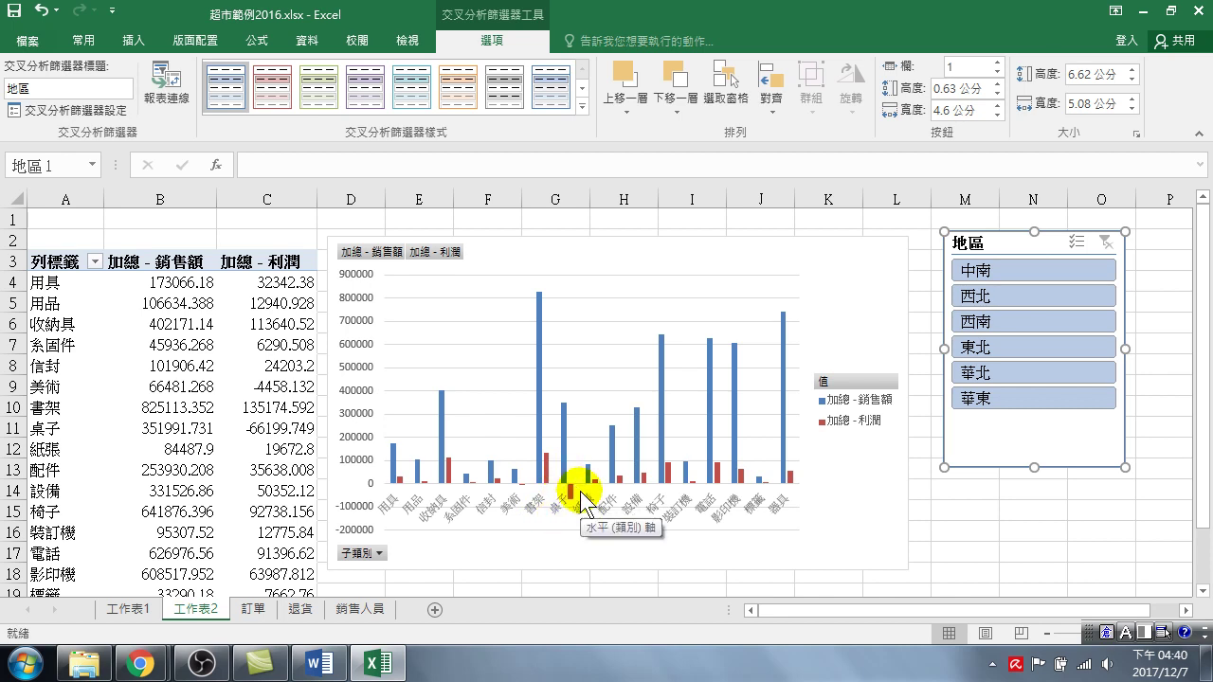
Filter by each slicer region in turn (中南, 西北, 西南, 東北, 華北), ending on 華東.
{"action": "left_click", "coordinate": [986, 270]}
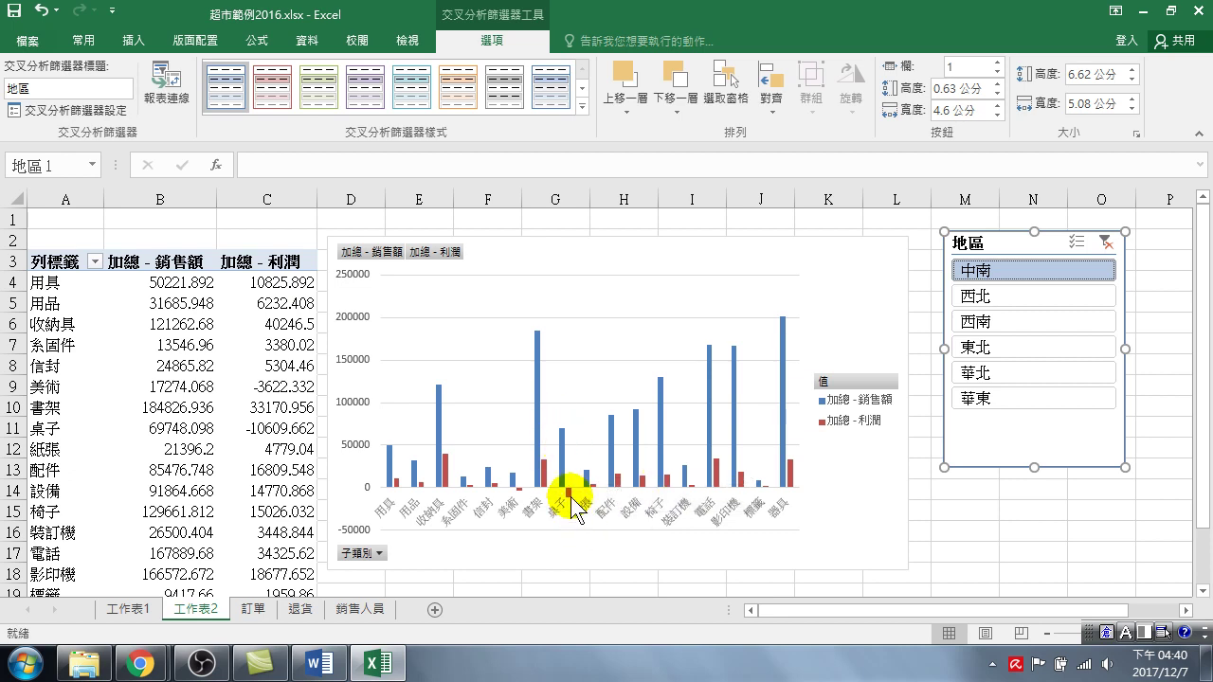
{"action": "mouse_move", "coordinate": [565, 492]}
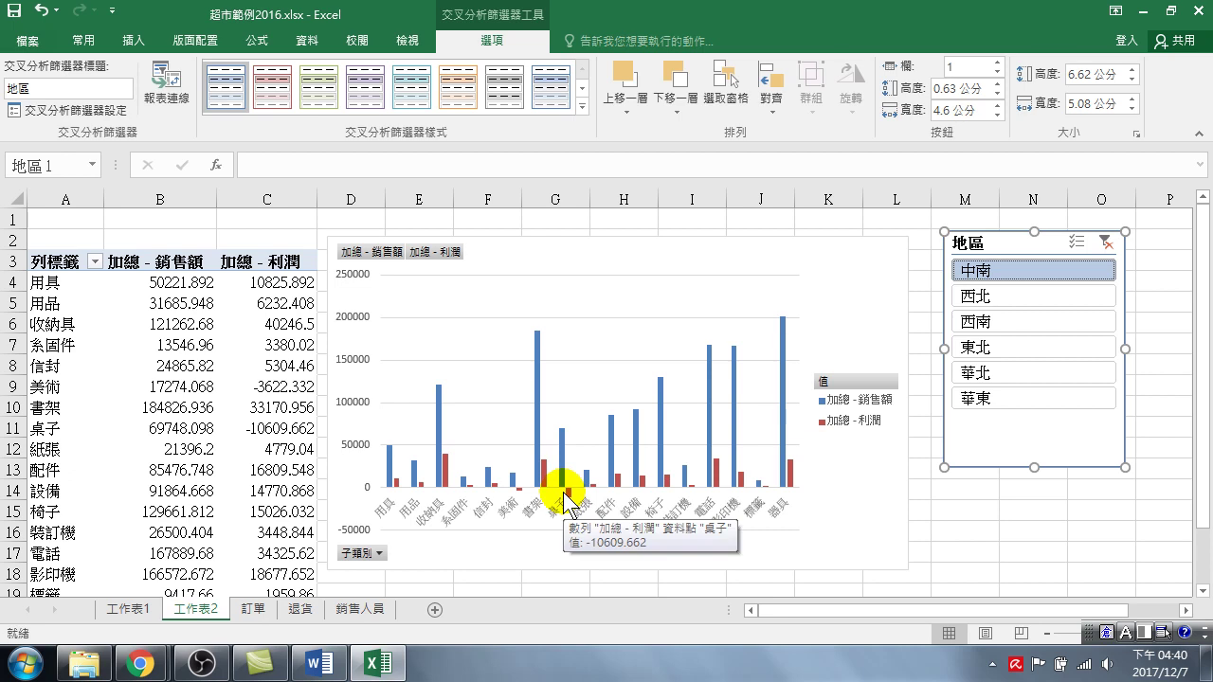
{"action": "left_click", "coordinate": [985, 295]}
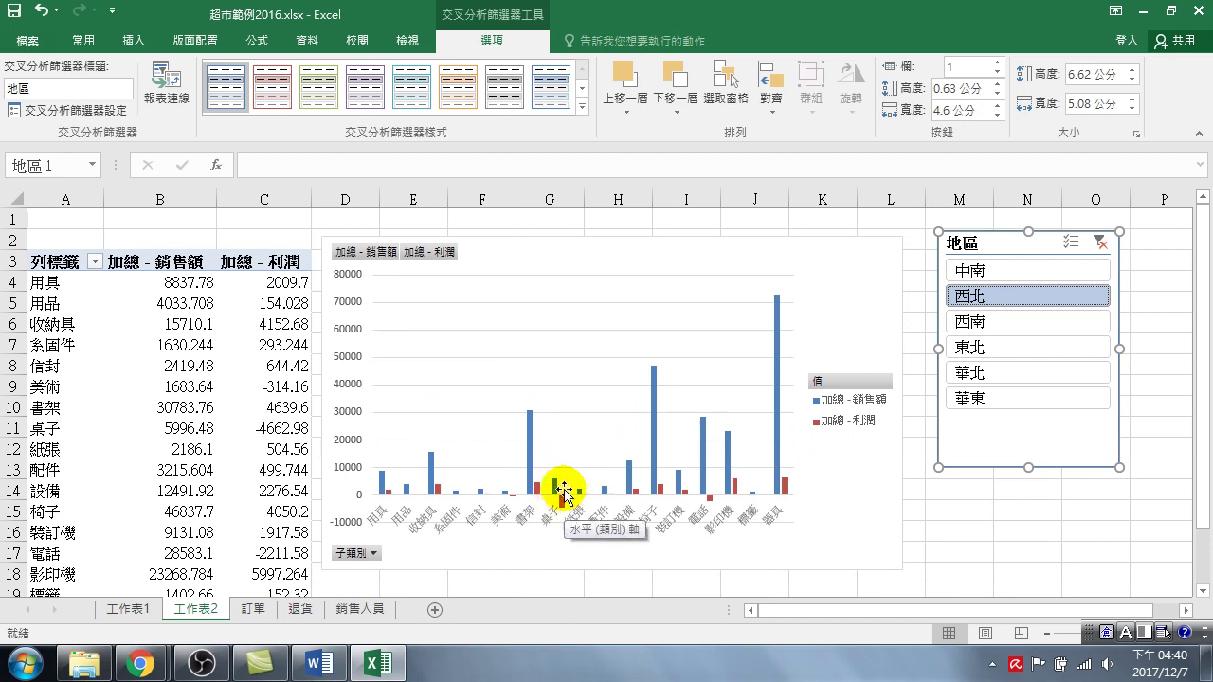
{"action": "left_click", "coordinate": [983, 324]}
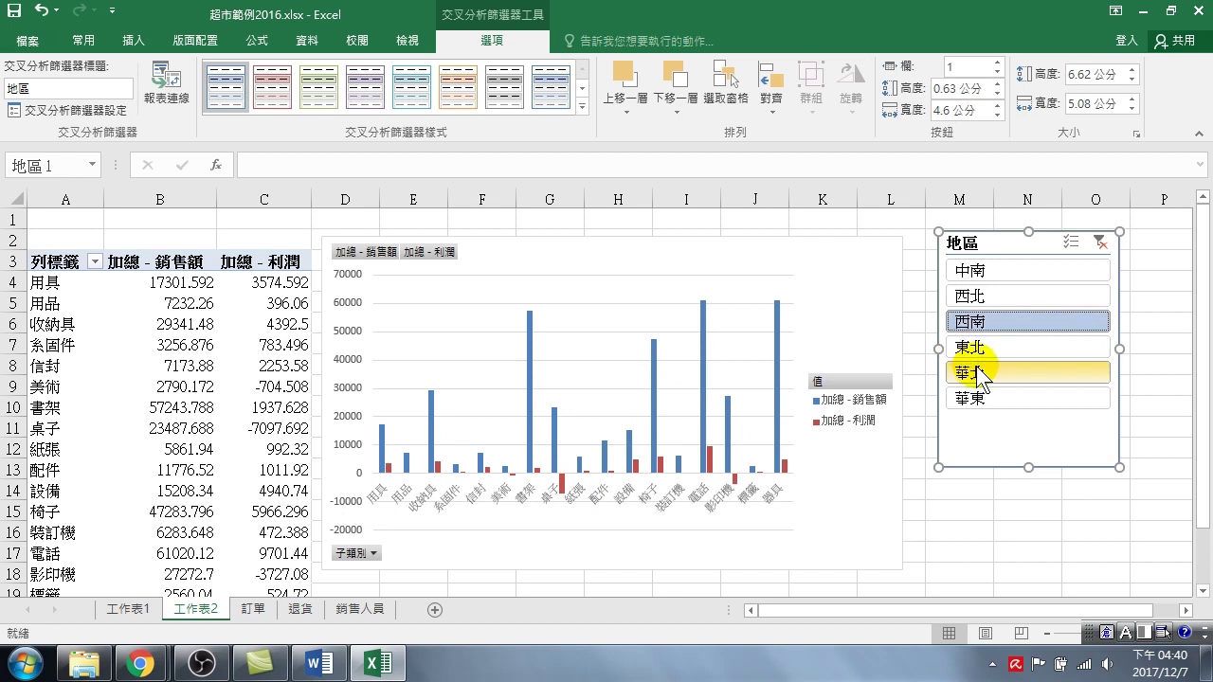
{"action": "left_click", "coordinate": [987, 348]}
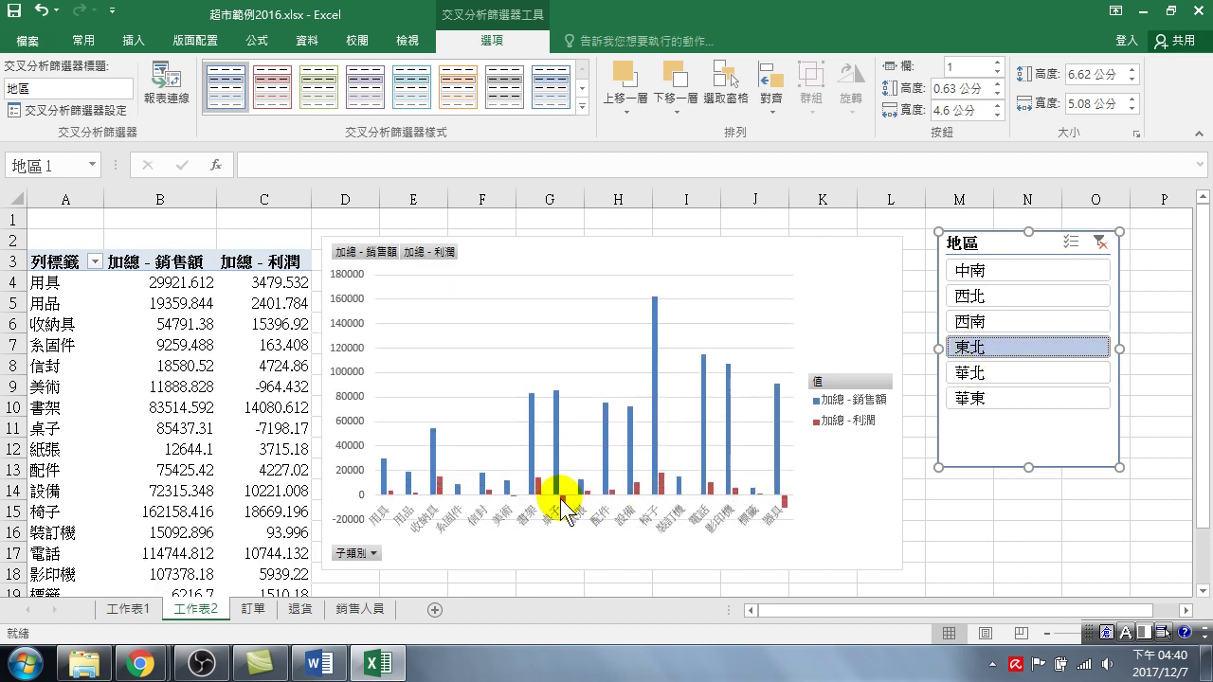
{"action": "left_click", "coordinate": [983, 373]}
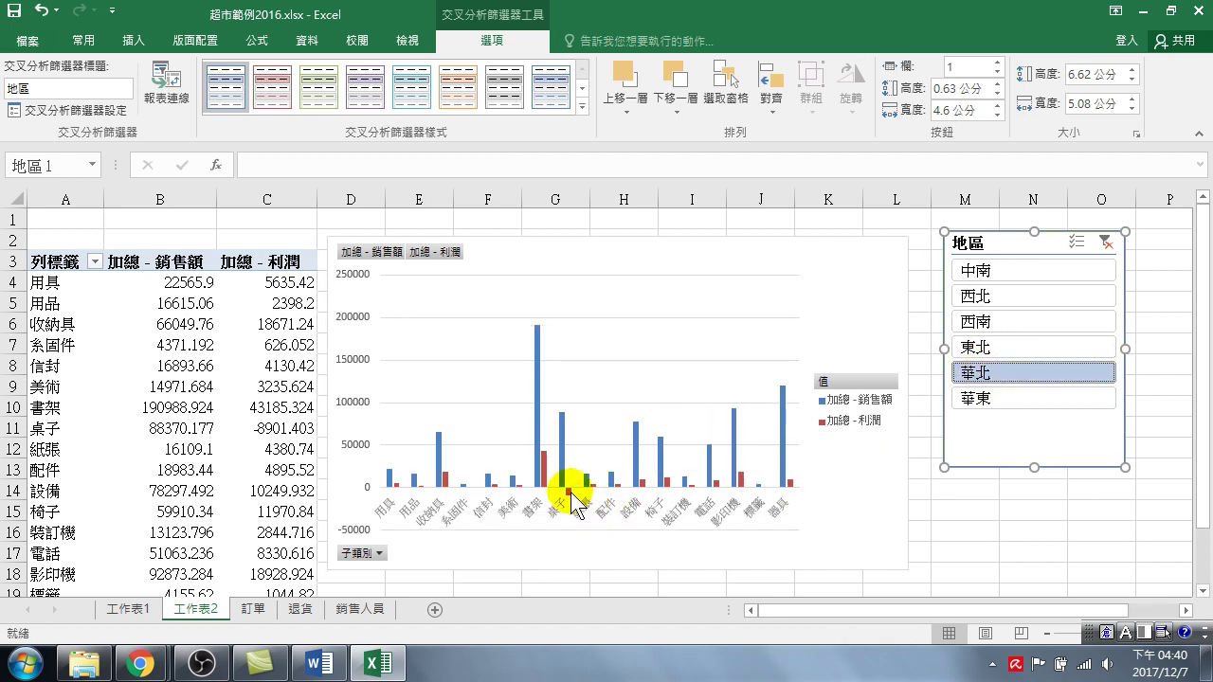
{"action": "left_click", "coordinate": [982, 400]}
{"action": "left_click", "coordinate": [985, 403]}
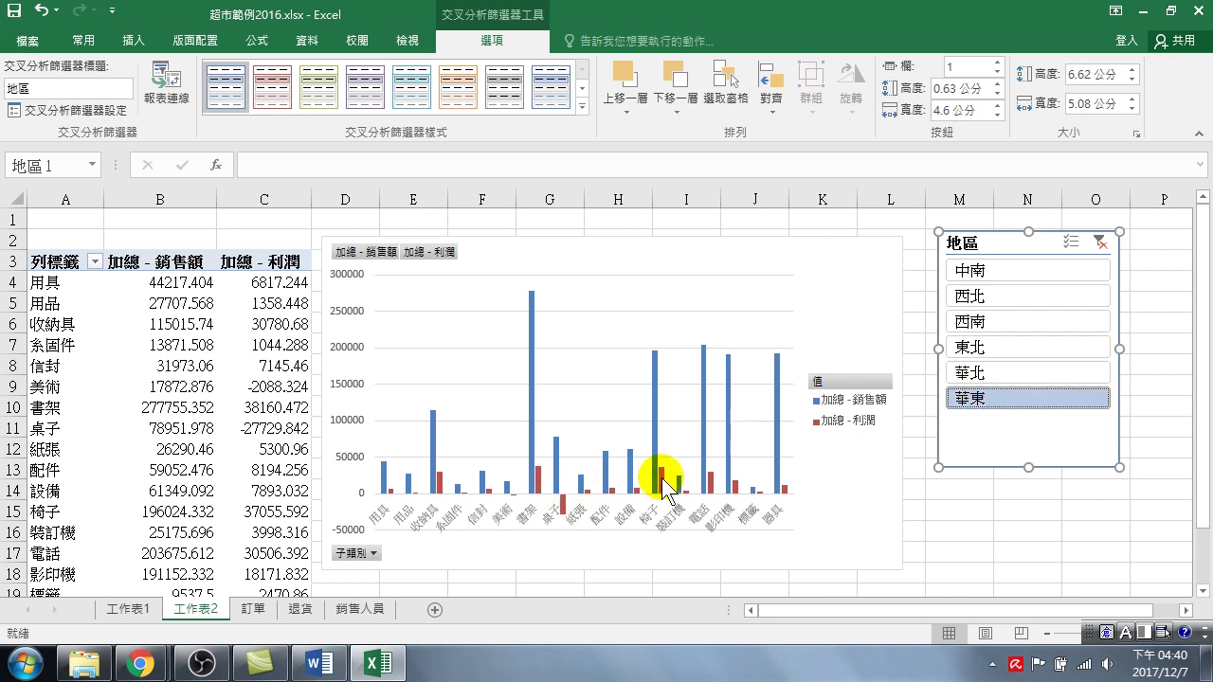
Select 中南 in the 地區 slicer to filter the table and chart to that region.
{"action": "left_click", "coordinate": [979, 272]}
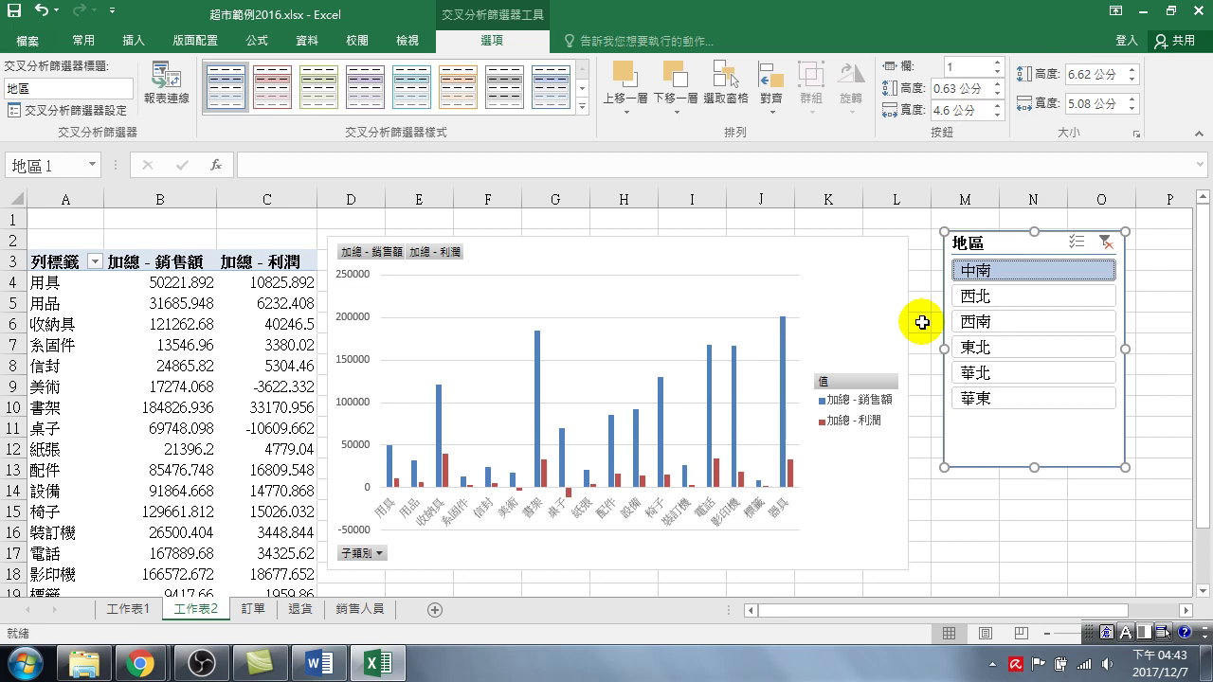
Switch to the 訂單 order records sheet.
{"action": "left_click", "coordinate": [254, 609]}
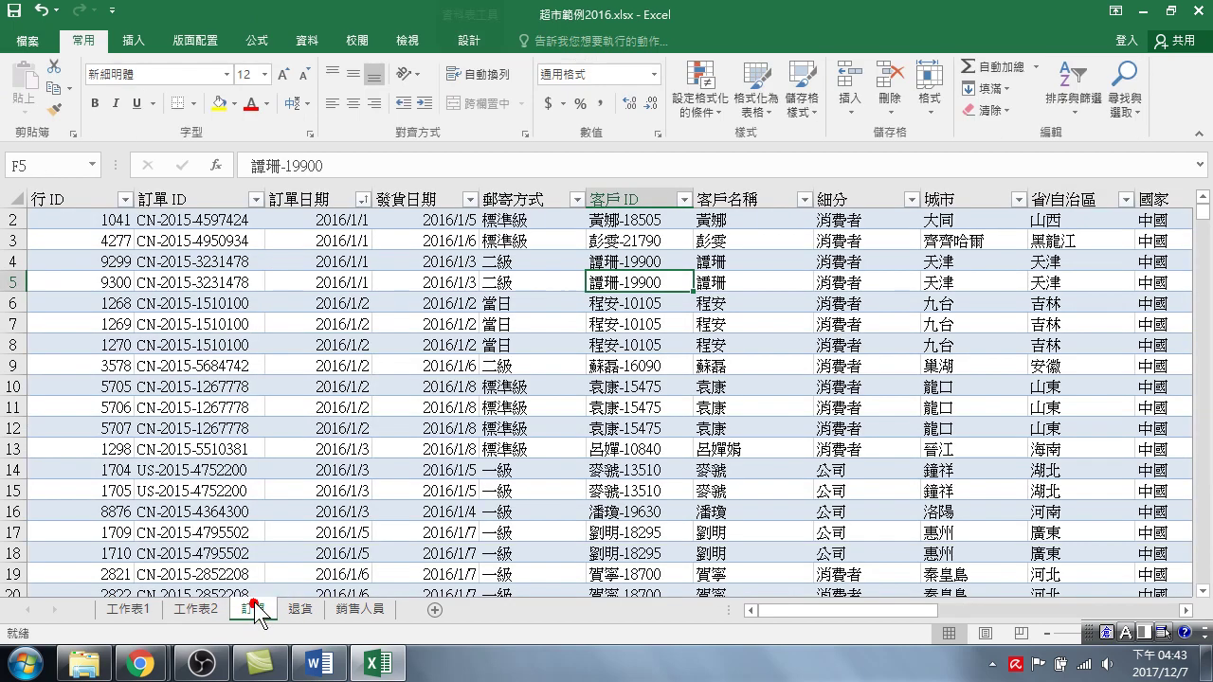